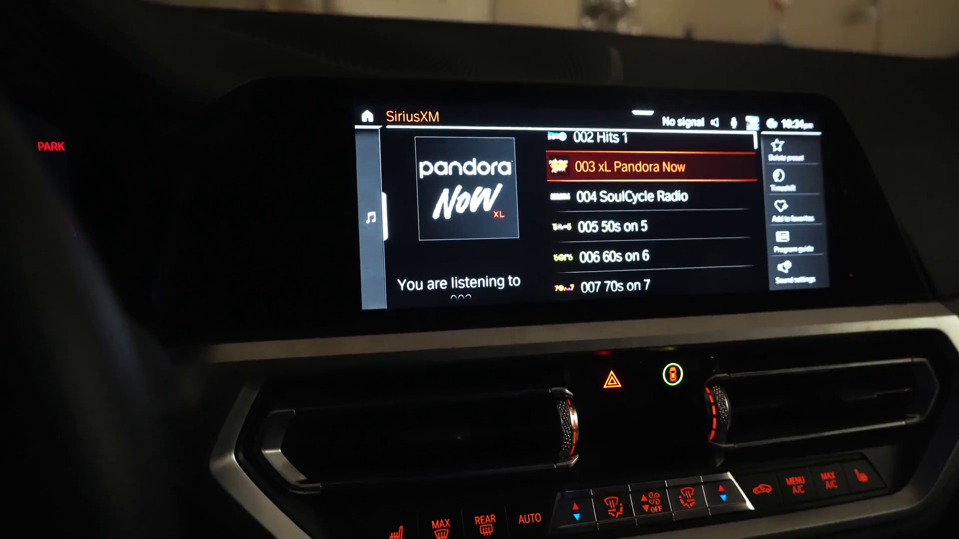
Pull down the iDrive quick shortcuts bar over the SiriusXM Pandora Now station list
drag(699, 123, 709, 164)
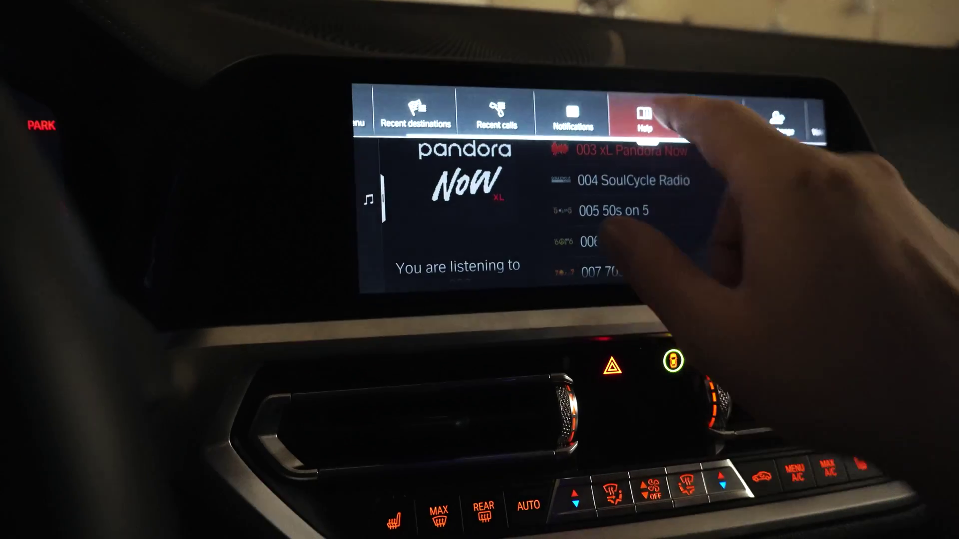
Go to Help > User help > Operational help and play the Comfort Access video
click(644, 117)
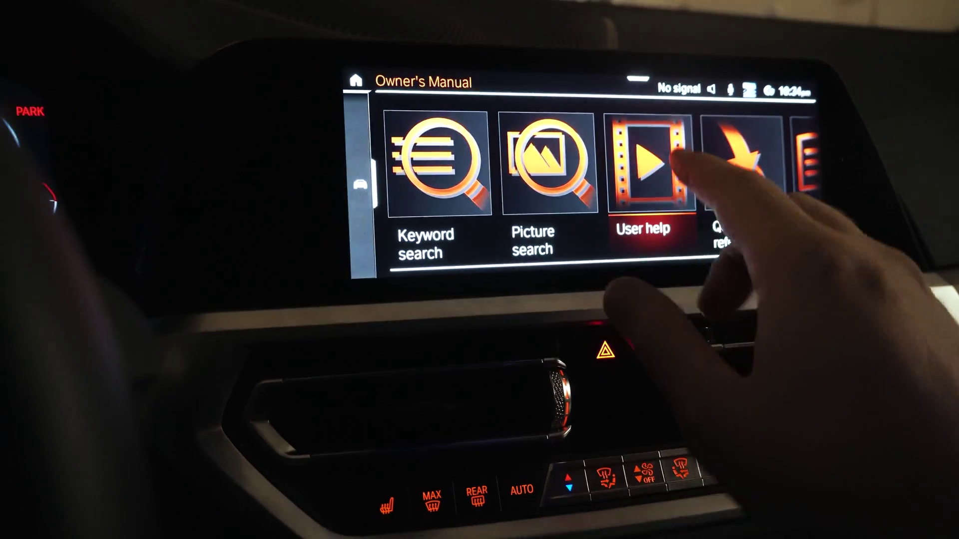
click(649, 150)
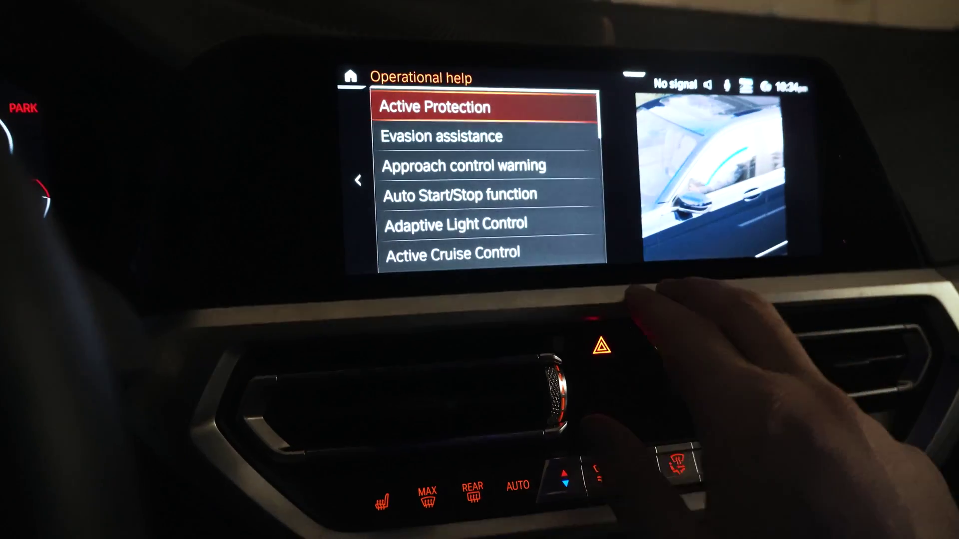
drag(575, 240, 575, 150)
click(456, 225)
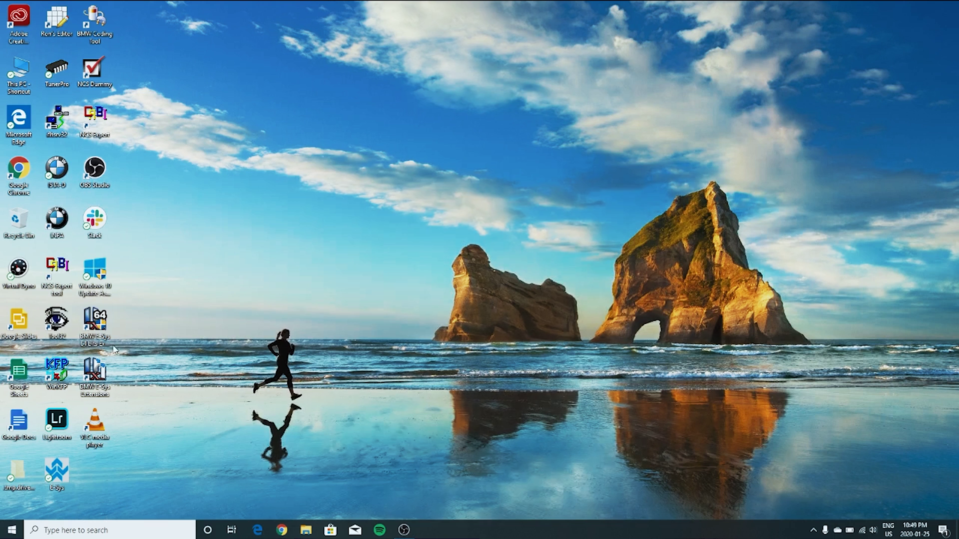
Launch E-Sys 64-bit from the desktop icon and dismiss the startup warning
double_click(102, 331)
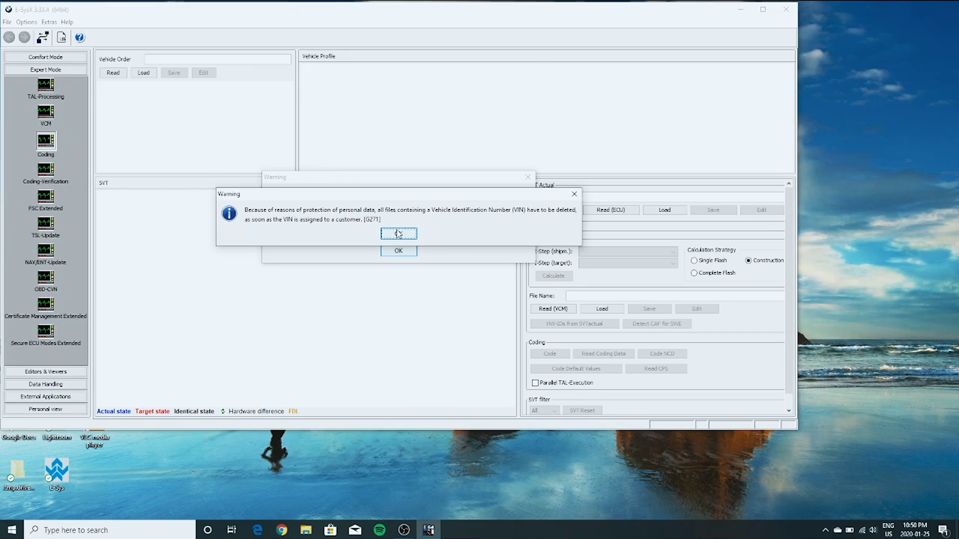
click(396, 250)
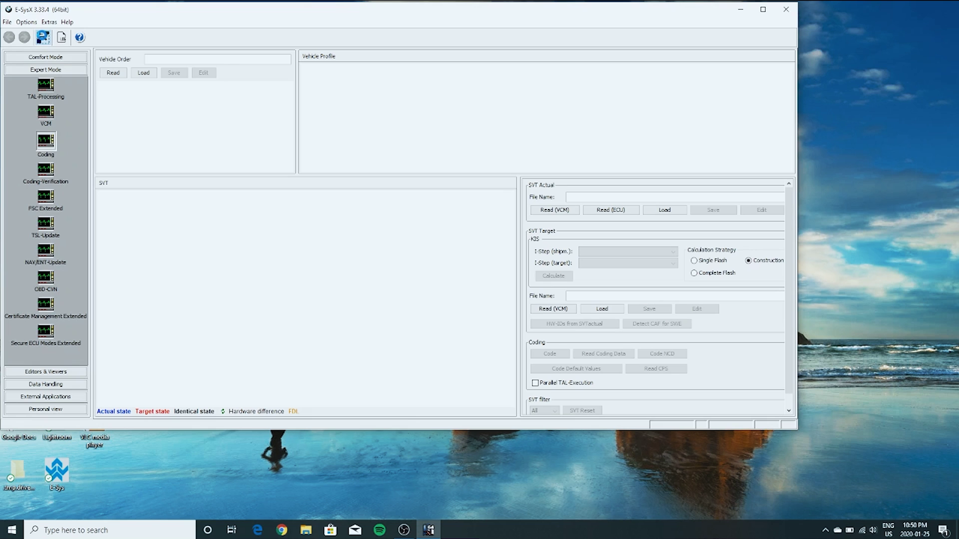
Connect to the car via VIN using target S18A_19_07_570_V_004_000_001
click(43, 37)
scroll(416, 178, down, 10)
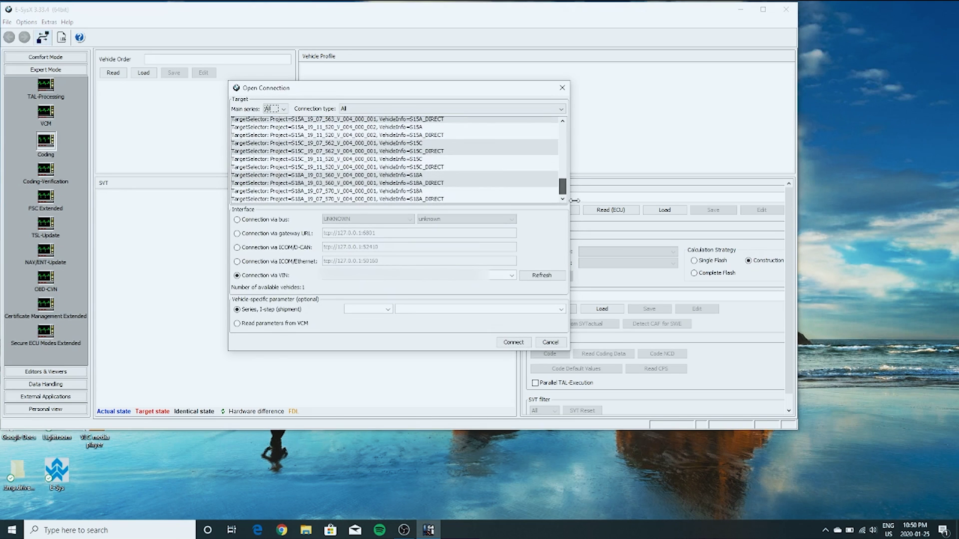
click(366, 192)
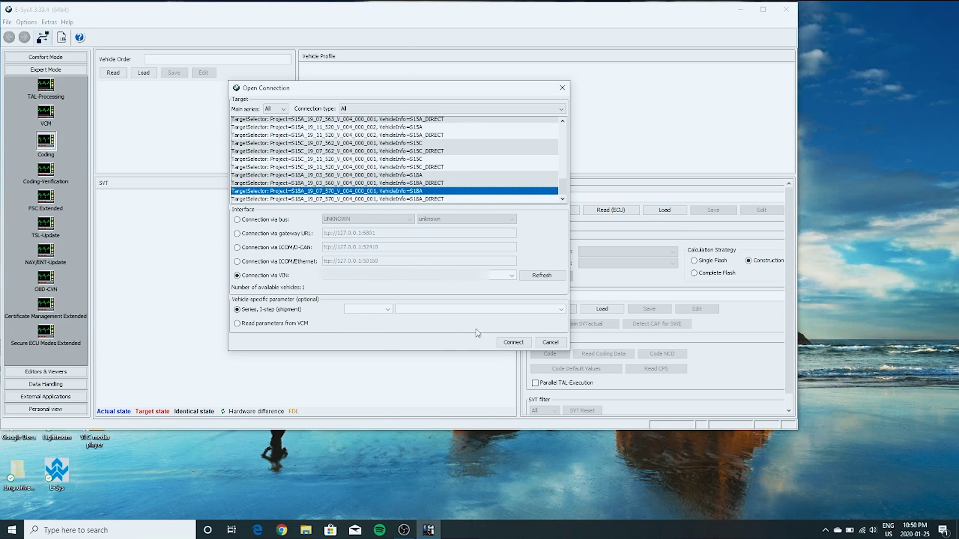
click(507, 343)
Open Expert Mode coding and read the vehicle order and ECU list from the car
click(398, 241)
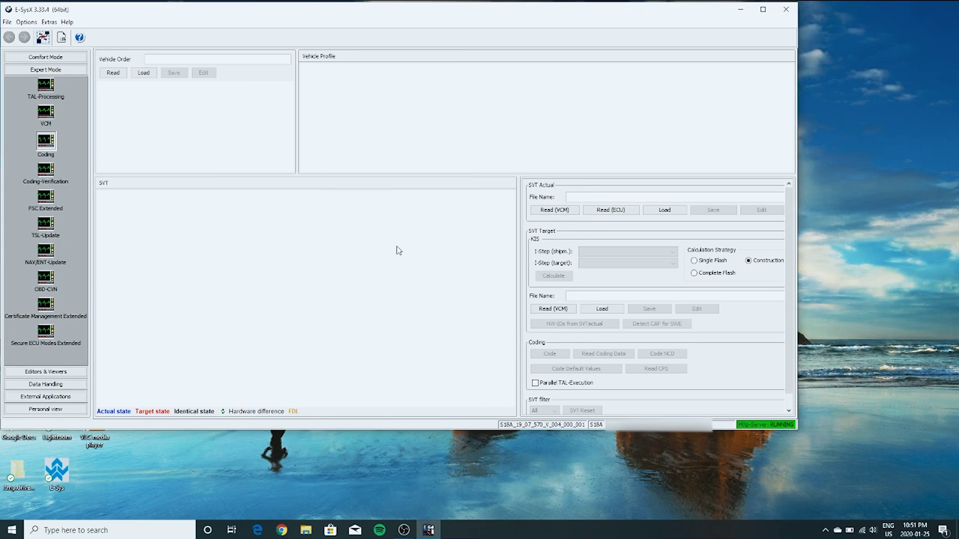
click(35, 362)
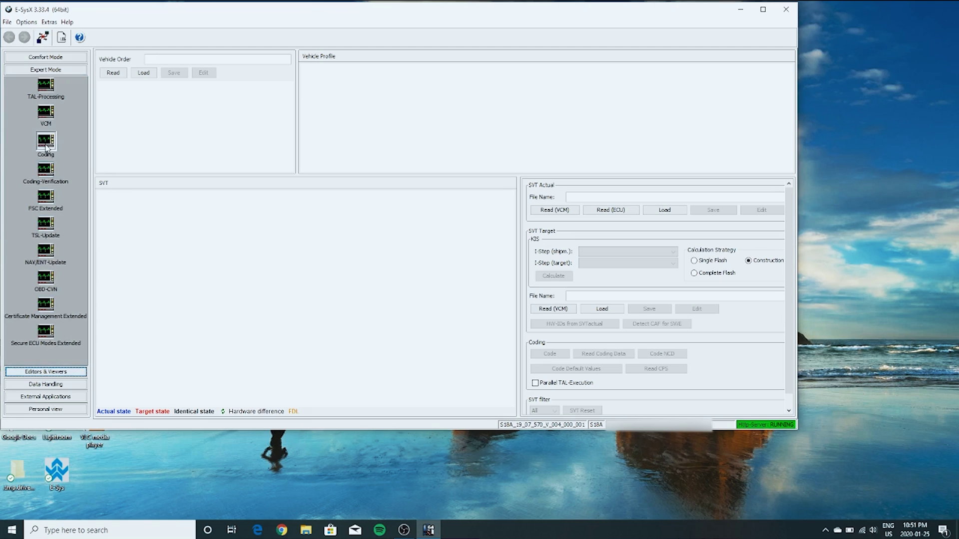
click(44, 141)
click(112, 73)
click(604, 210)
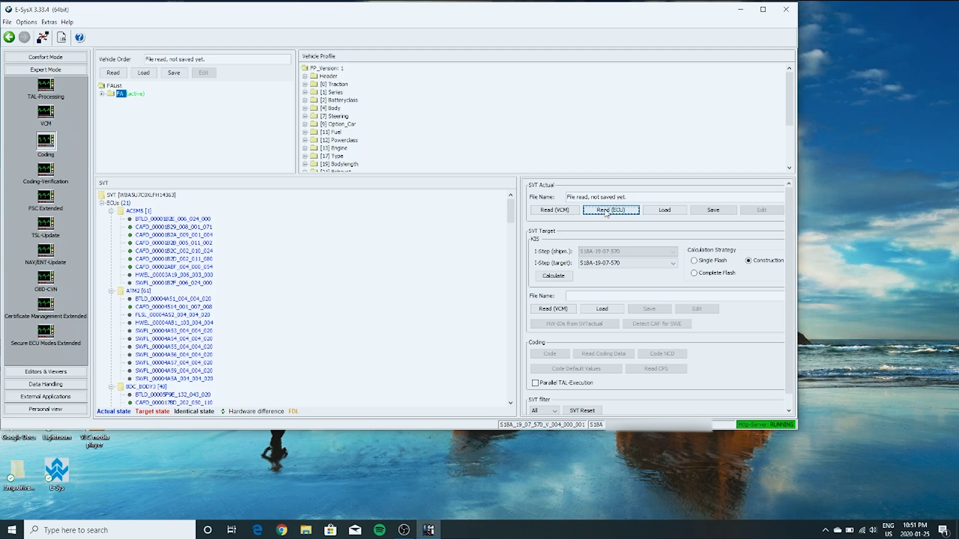
drag(512, 205, 505, 323)
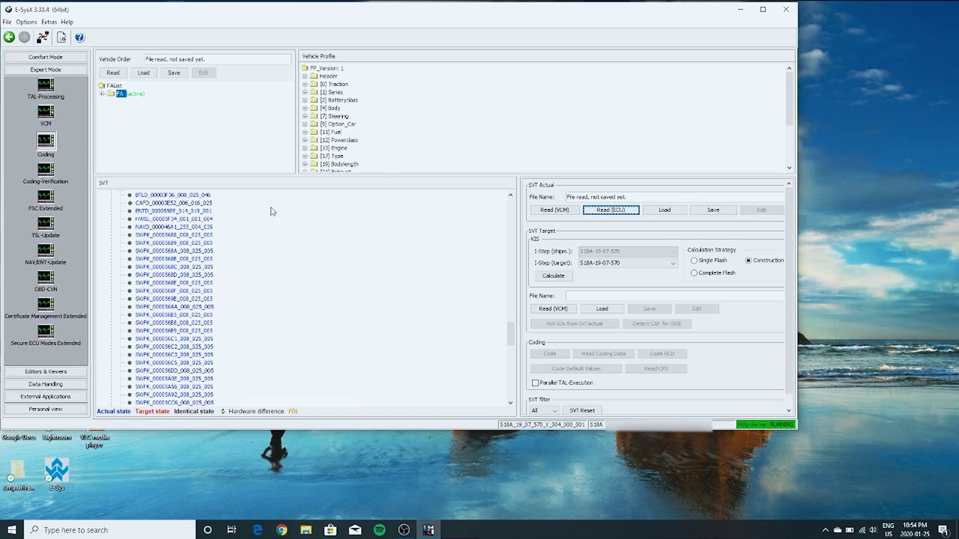
scroll(288, 299, up, 2)
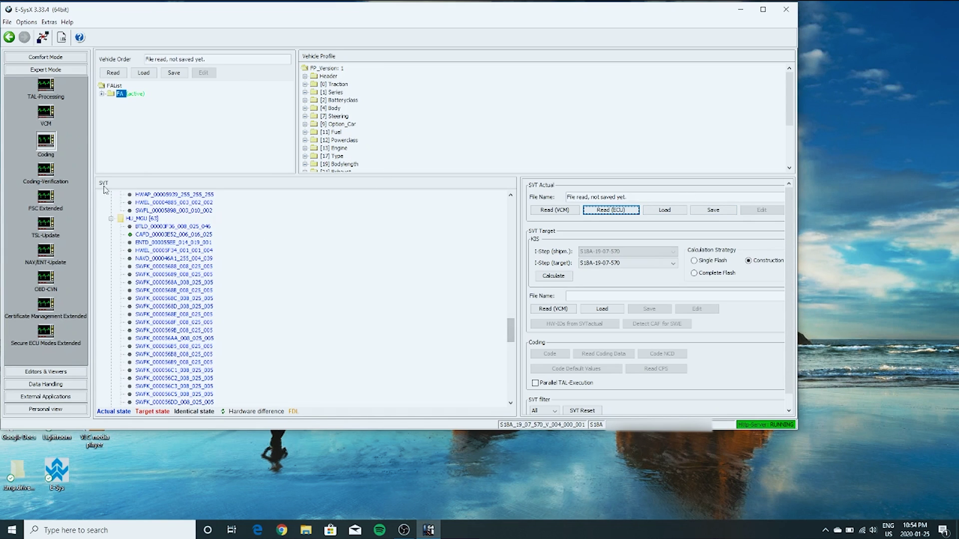
Read the HU_MGU CAFD coding data and open CAFD_00003E52_006_016_025.ncd for editing
right_click(145, 235)
click(184, 296)
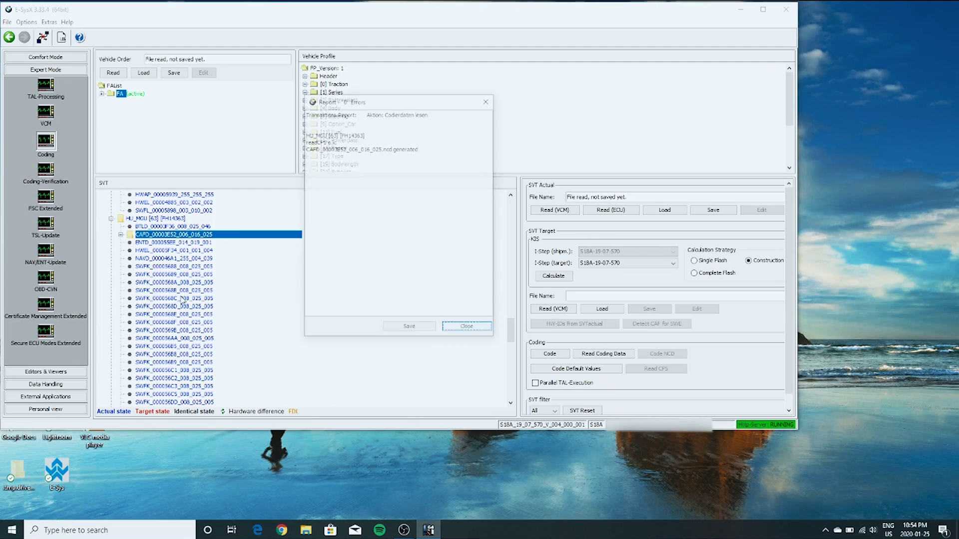
click(465, 328)
click(120, 234)
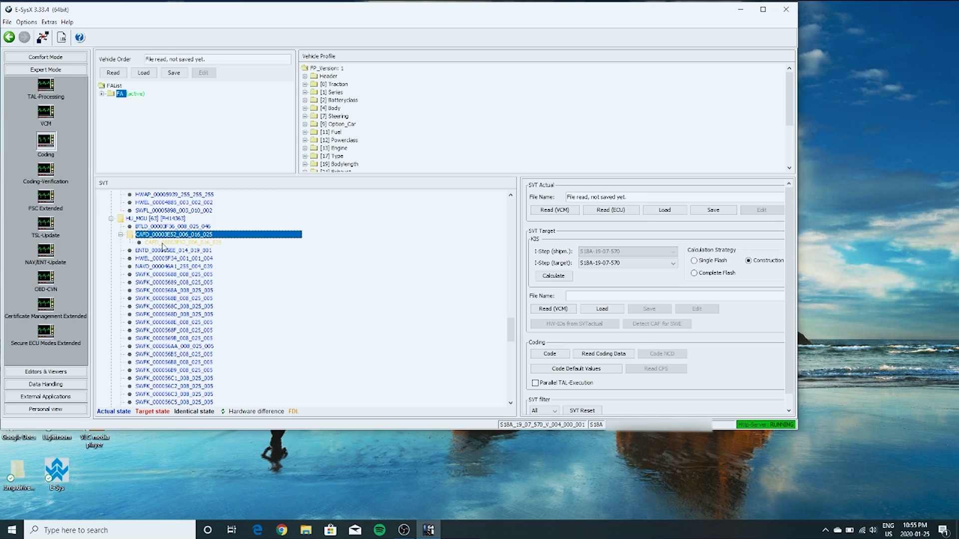
right_click(162, 244)
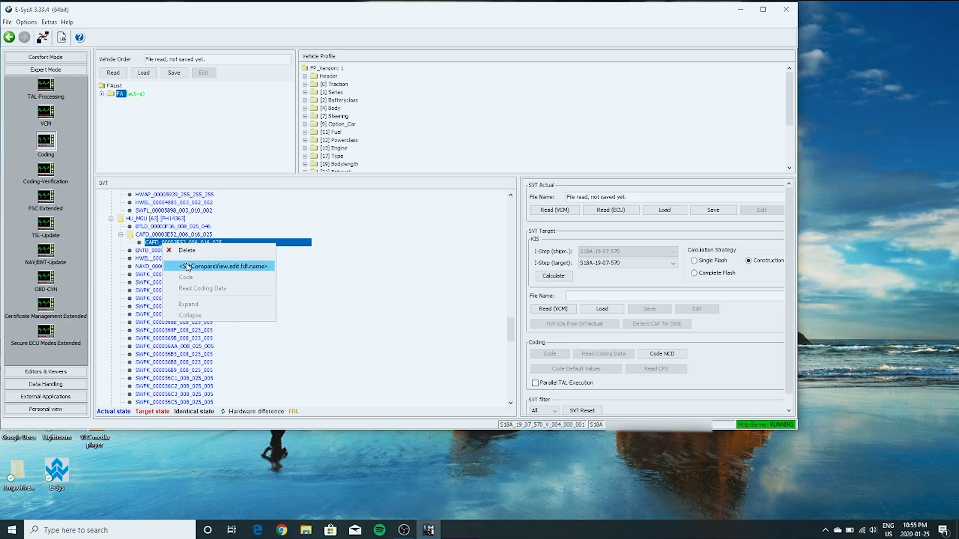
click(187, 265)
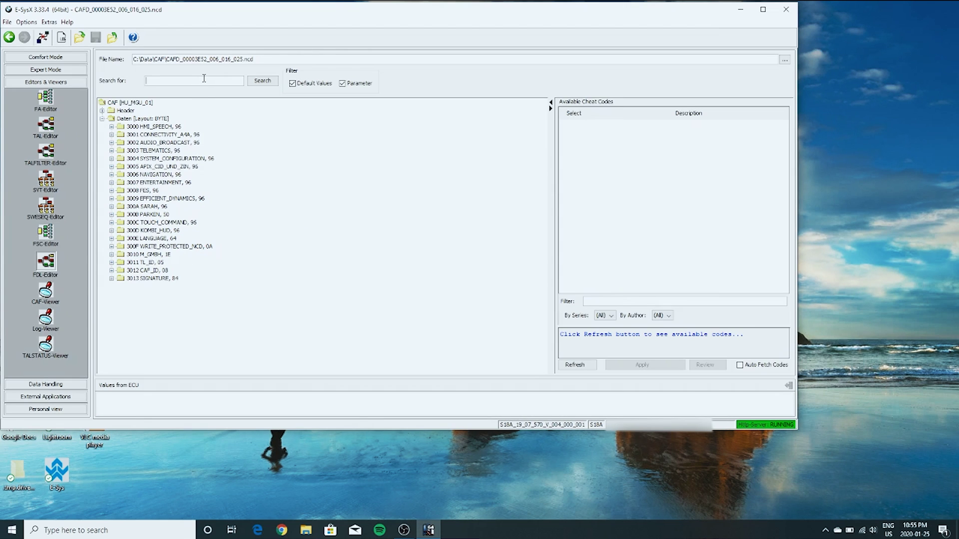
Search for 'video_s' and expand VIDEO_SPEEDLOCK_CONDITION's Ausgelesen read-out value
text(video)
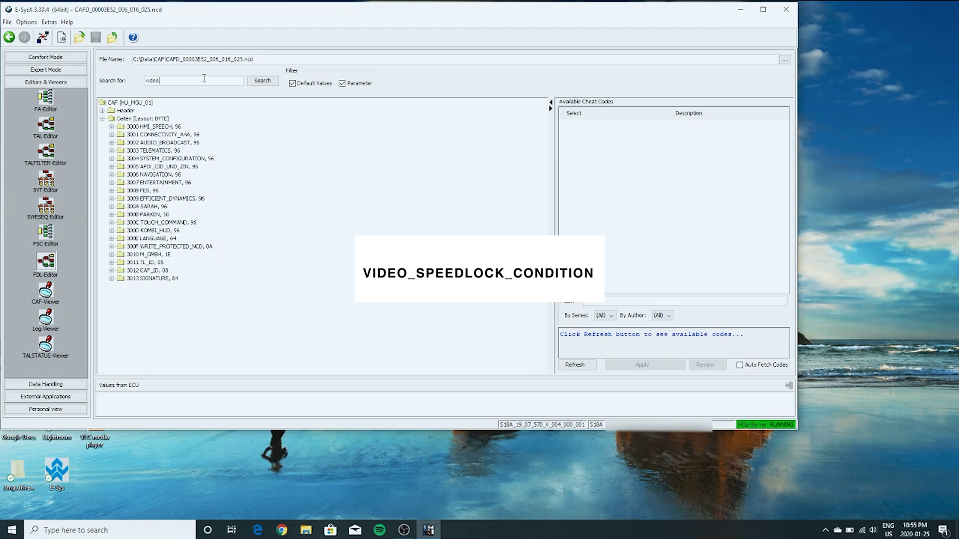
text(_speedlock_condition)
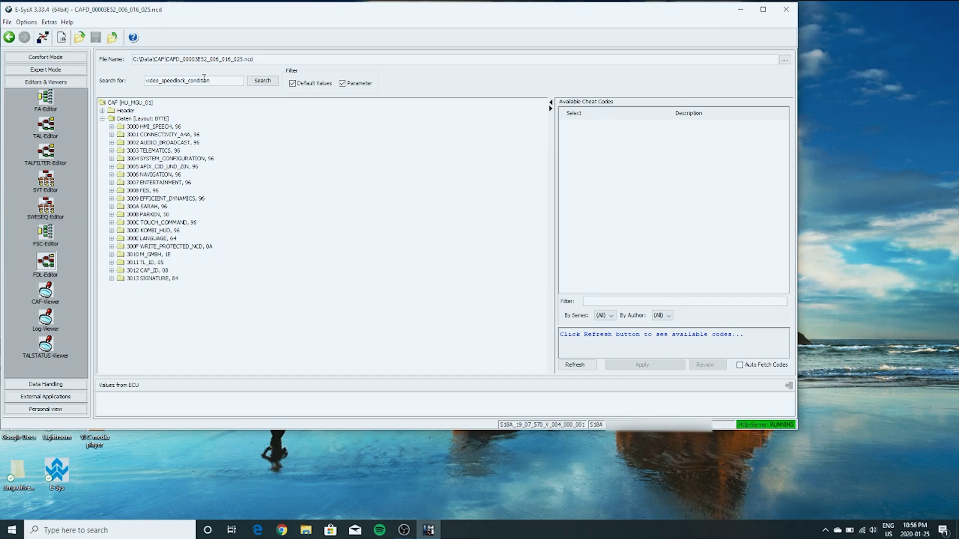
click(260, 82)
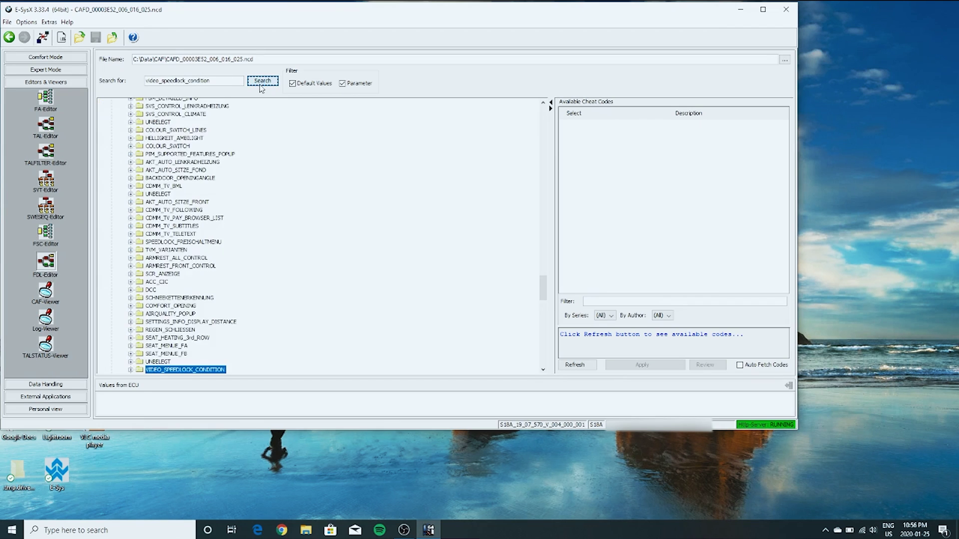
drag(546, 285, 516, 295)
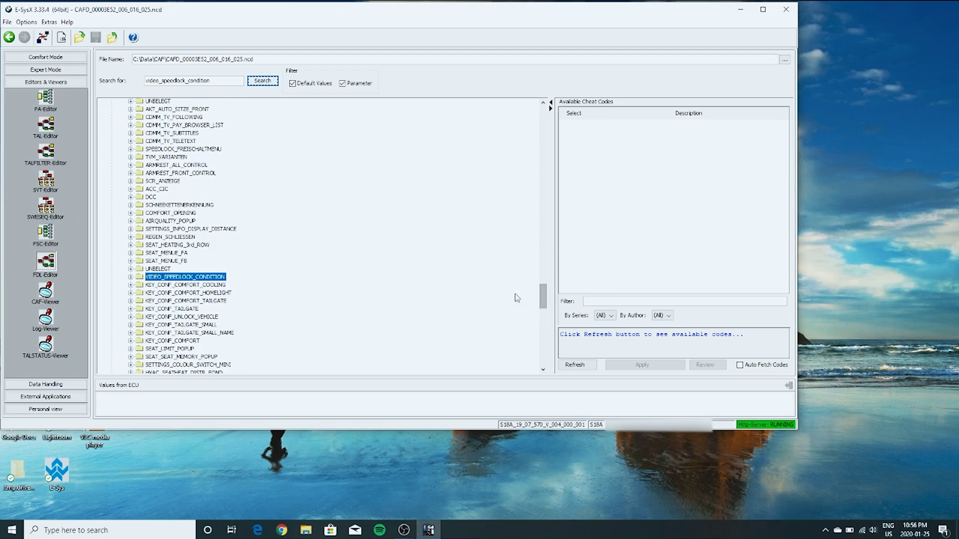
click(130, 278)
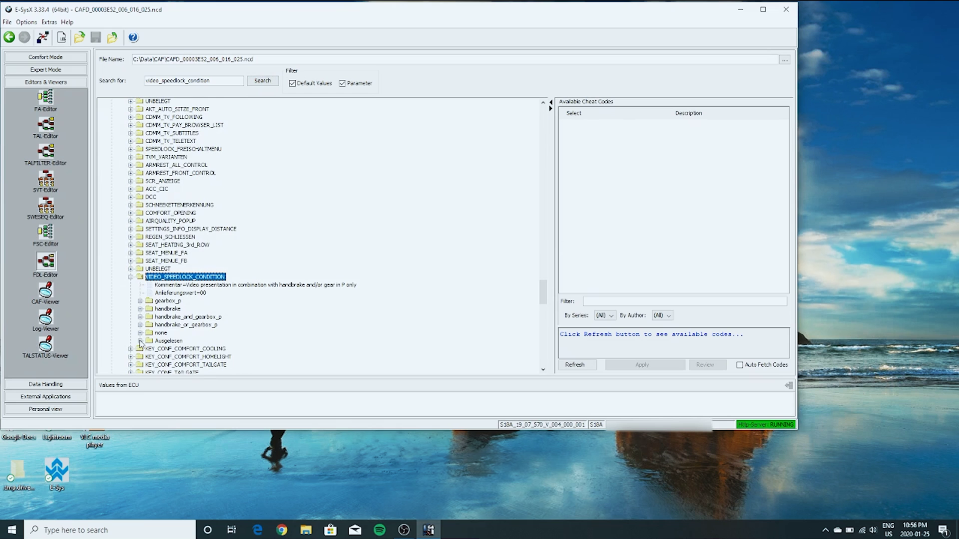
click(141, 341)
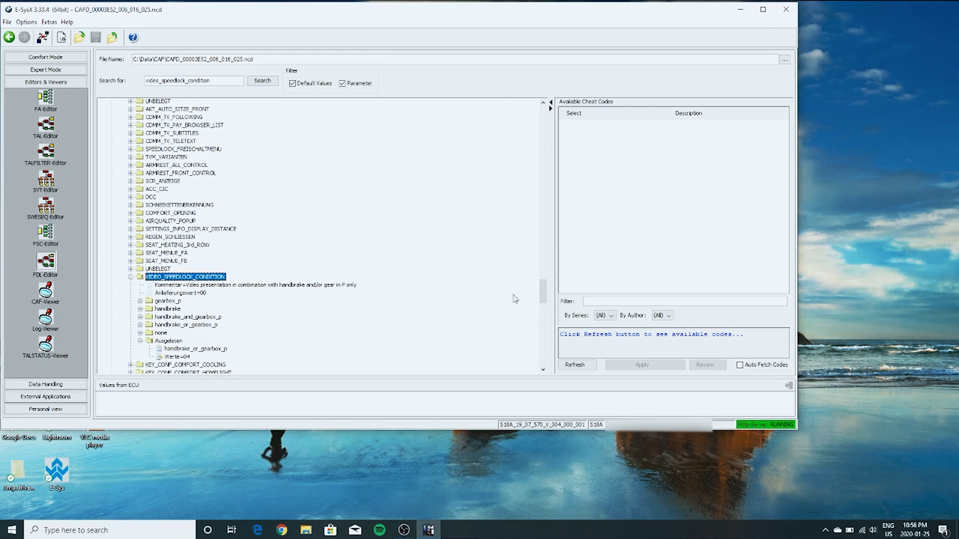
Change VIDEO_SPEEDLOCK_CONDITION from handbrake_or_gearbox_p to none (Werte 00)
drag(544, 297, 545, 303)
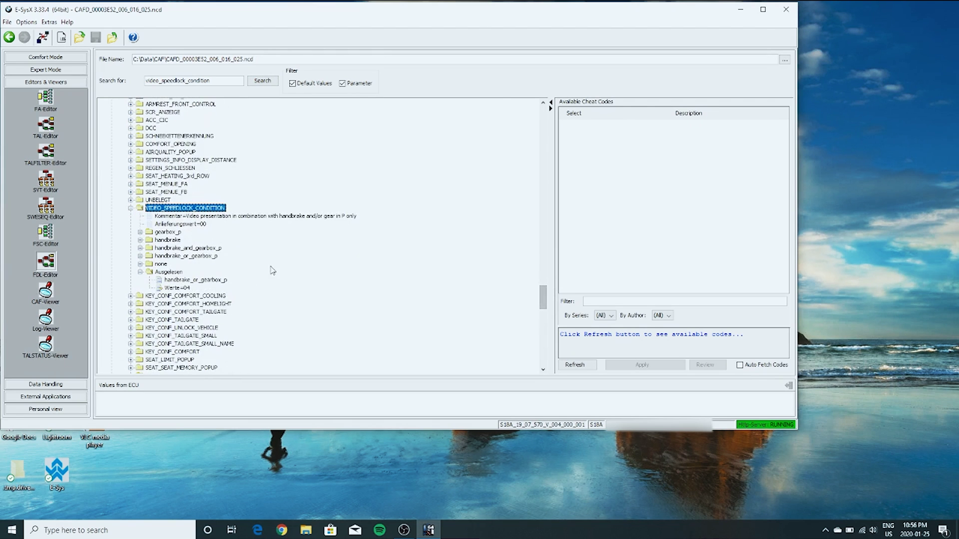
click(197, 280)
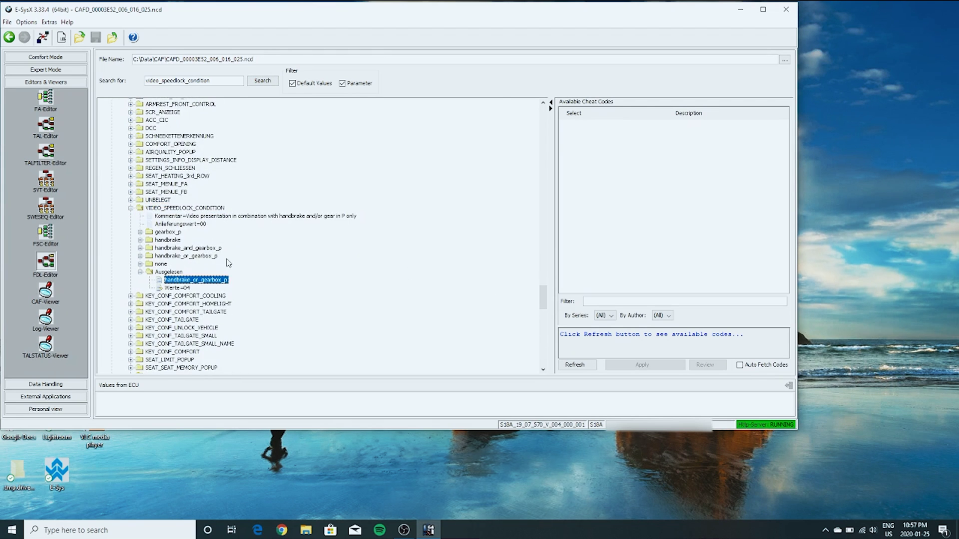
right_click(209, 282)
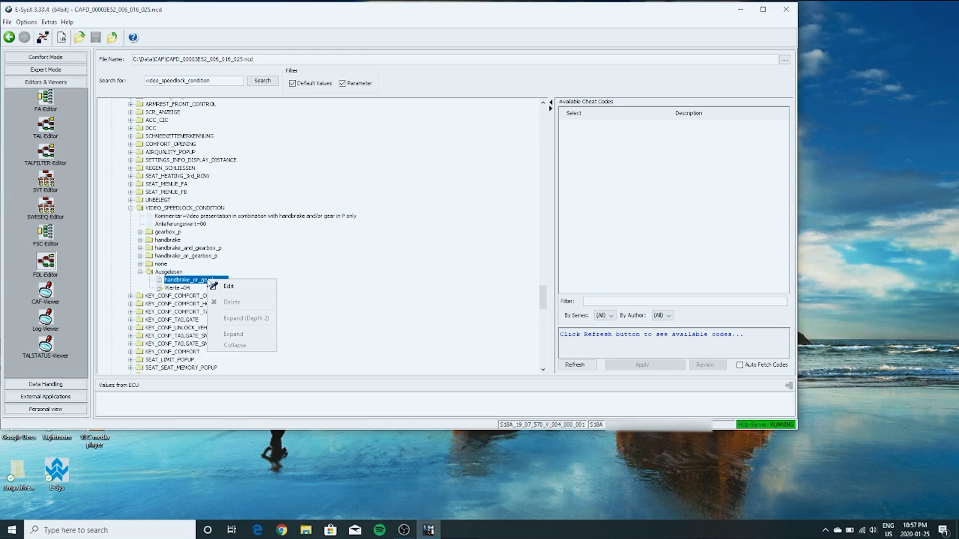
click(220, 288)
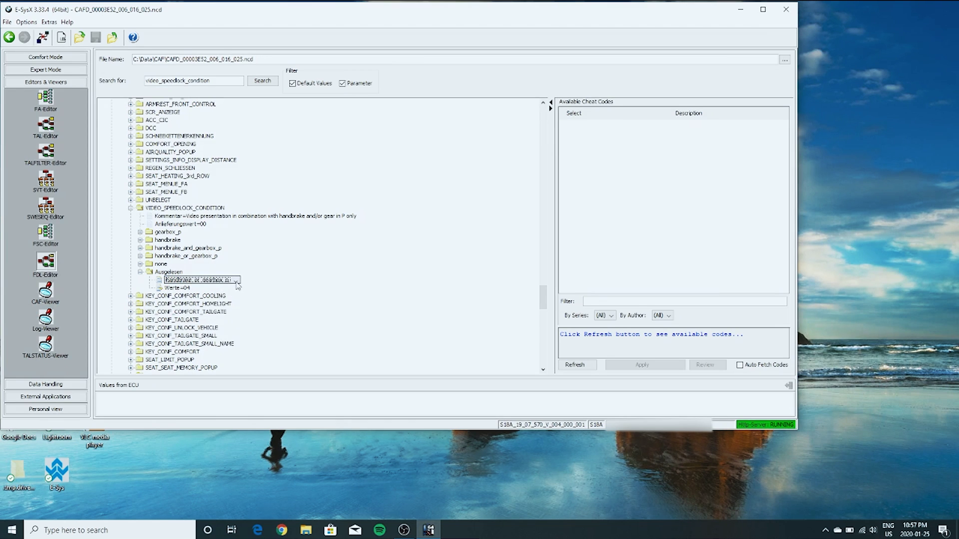
click(235, 281)
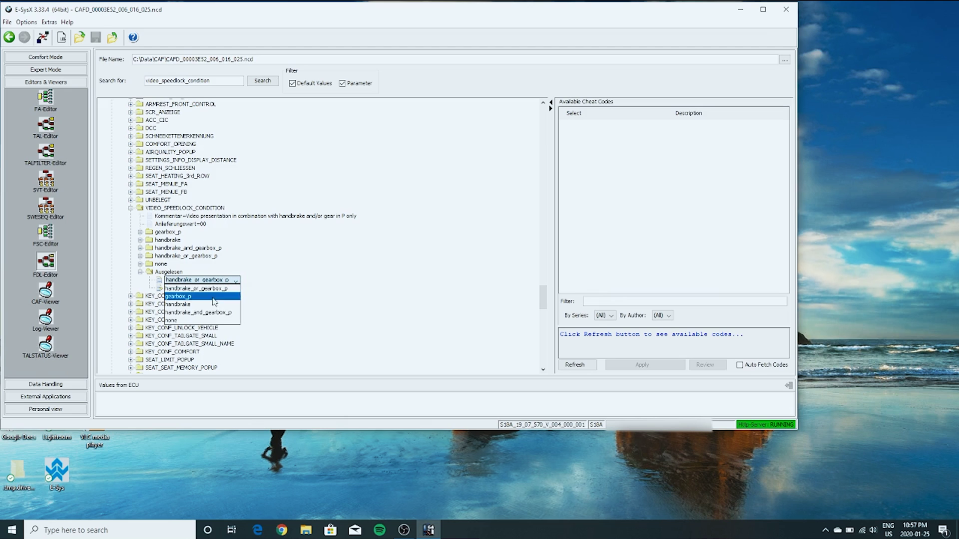
click(196, 320)
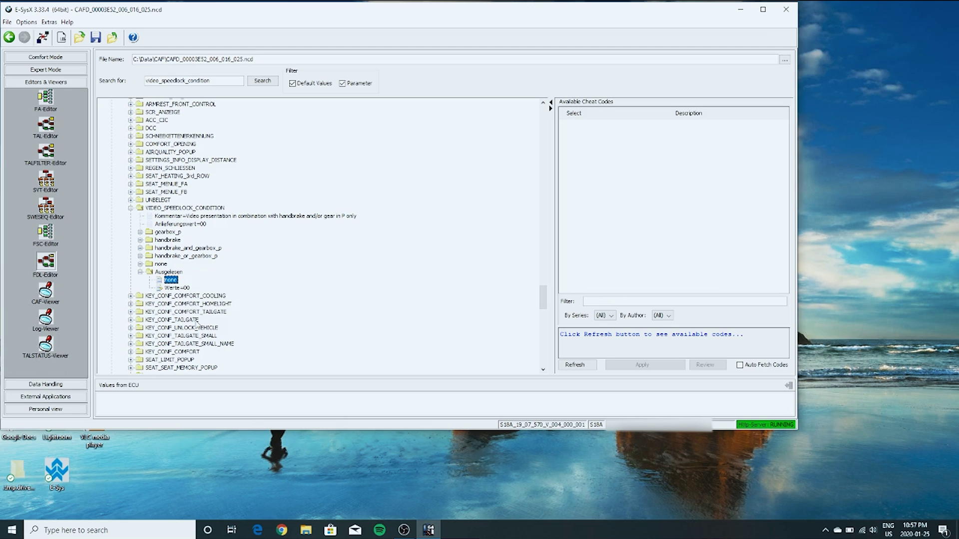
key(ctrl+f)
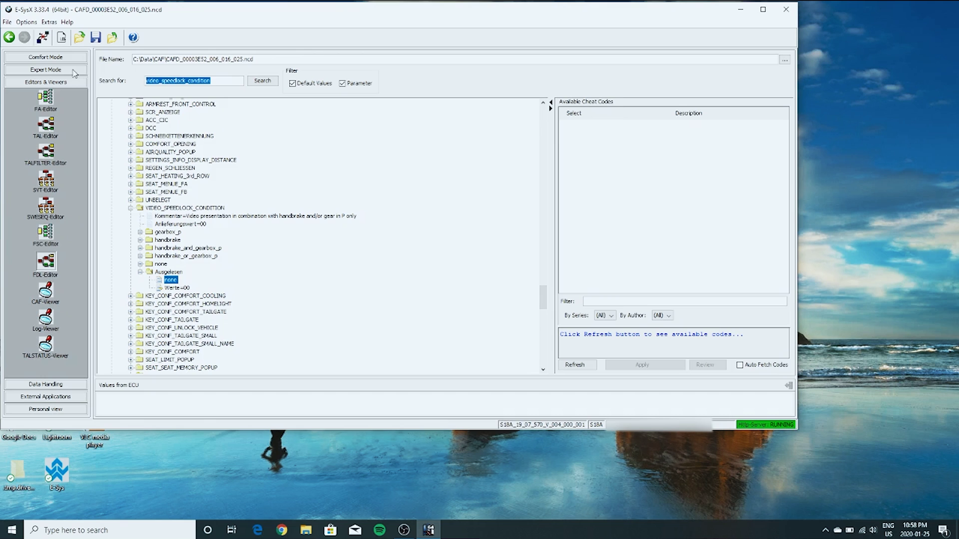
Search 'speedlock_frei' and set SPEEDLOCK_FREISCHALTMENU from nicht_aktiv to aktiv (Werte 01)
text(speedlock)
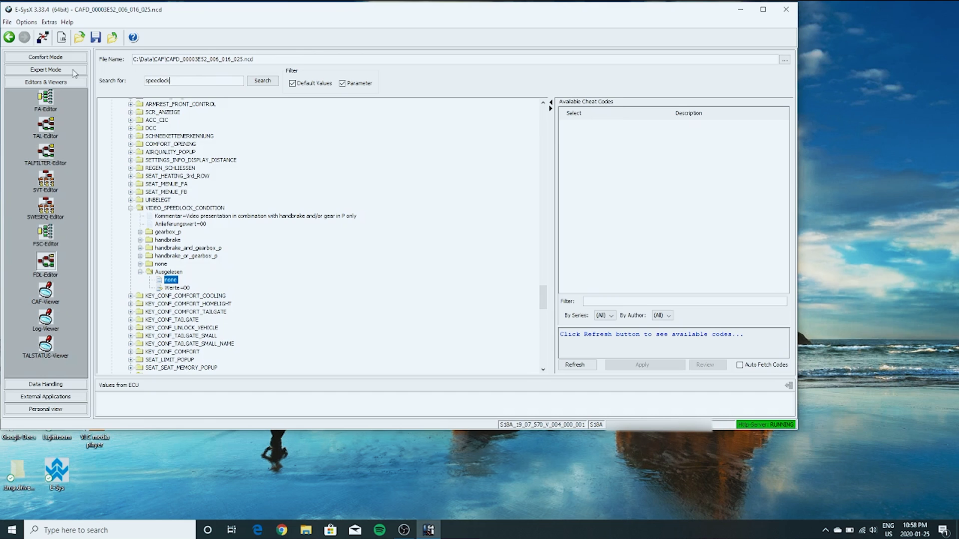
text(_)
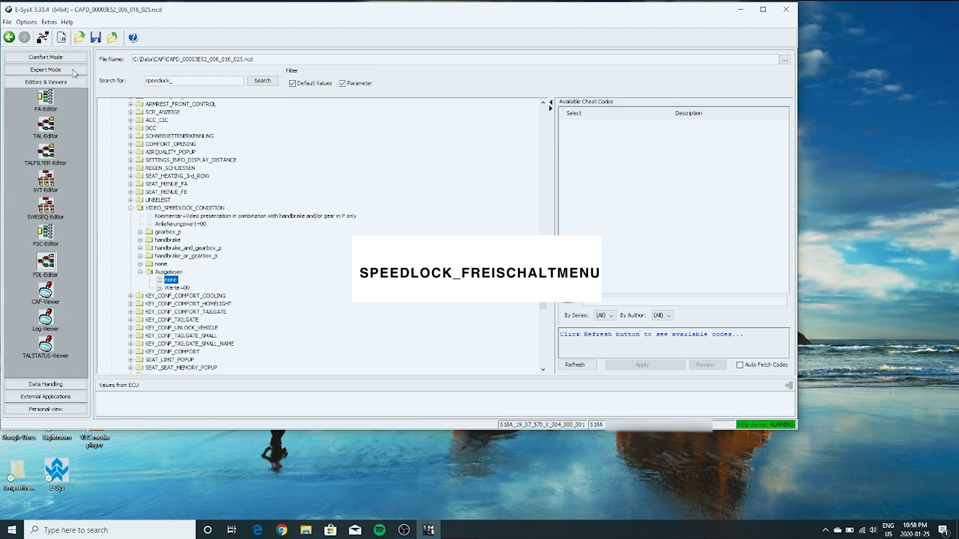
text(frei)
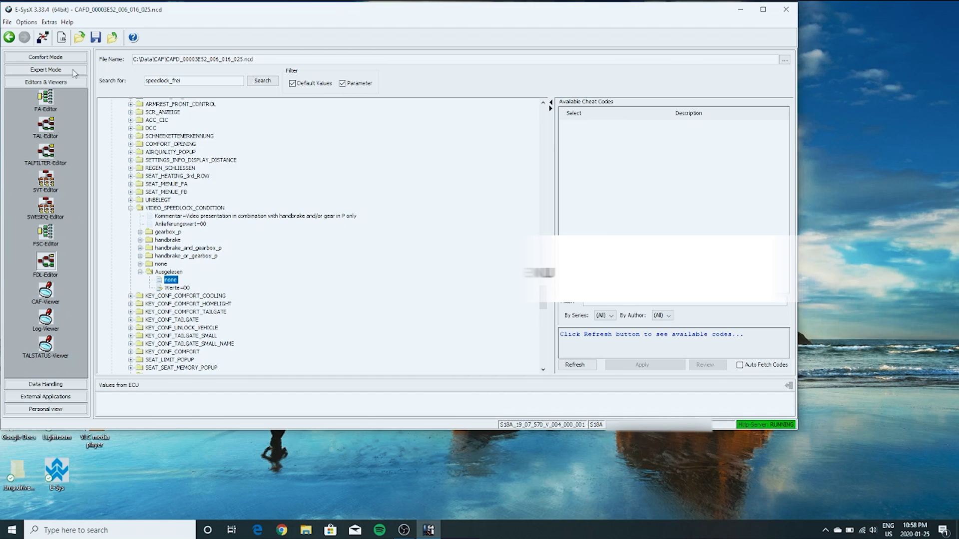
click(268, 83)
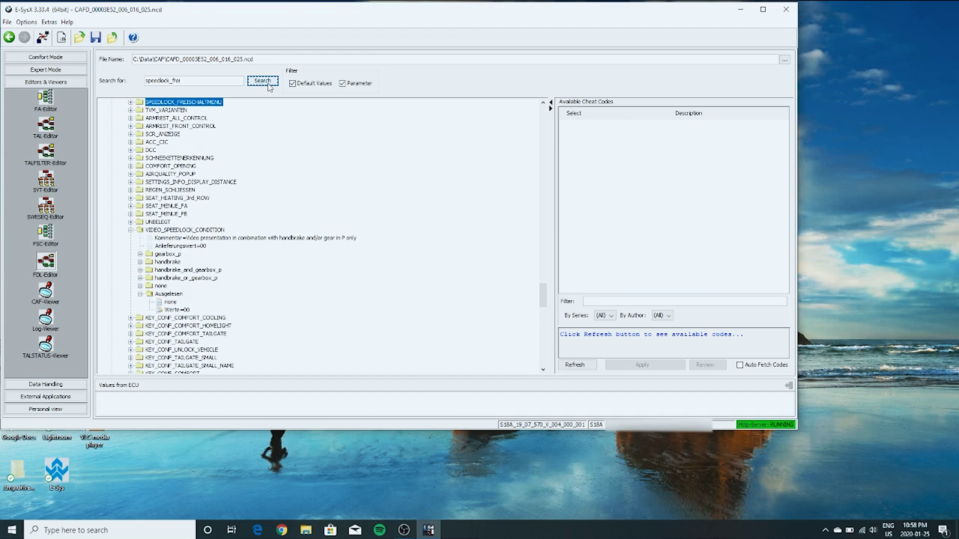
click(130, 103)
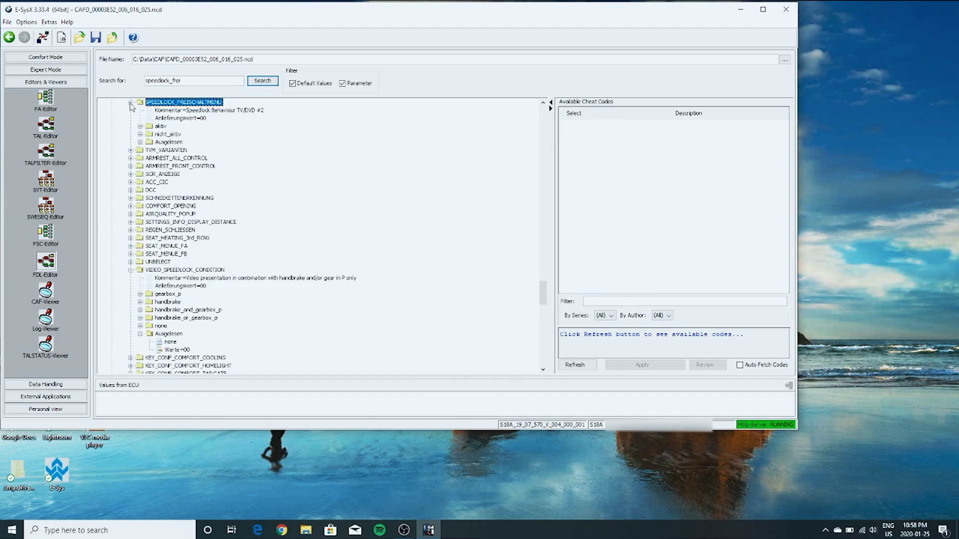
click(141, 143)
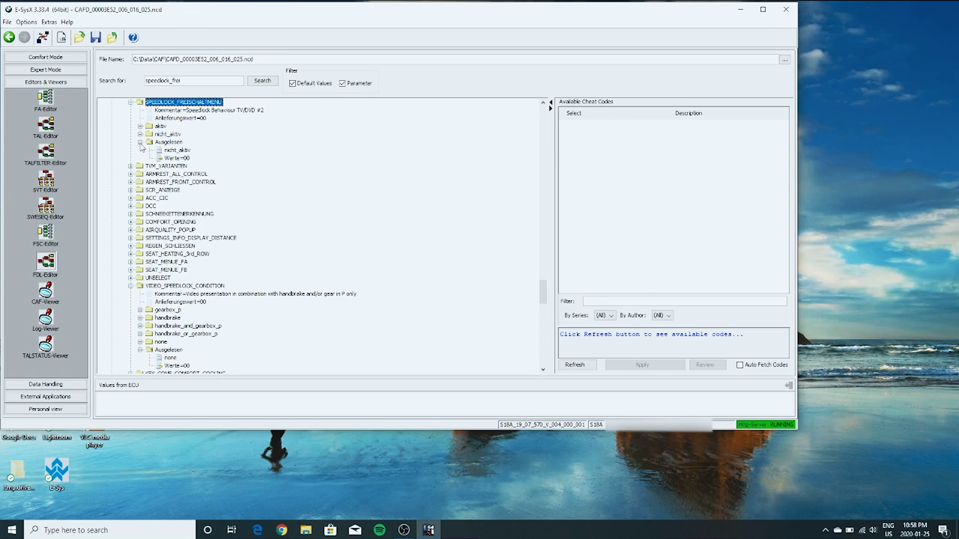
right_click(168, 152)
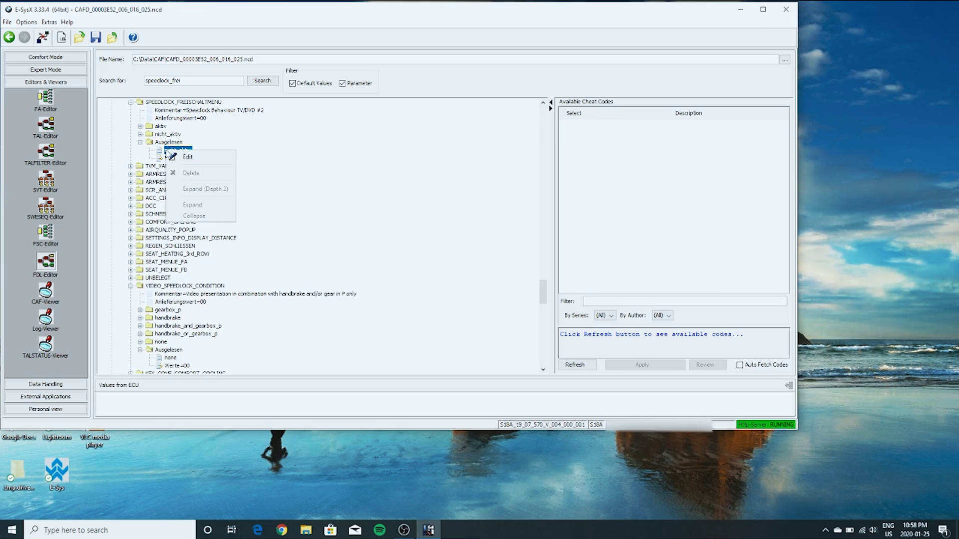
click(175, 158)
click(197, 150)
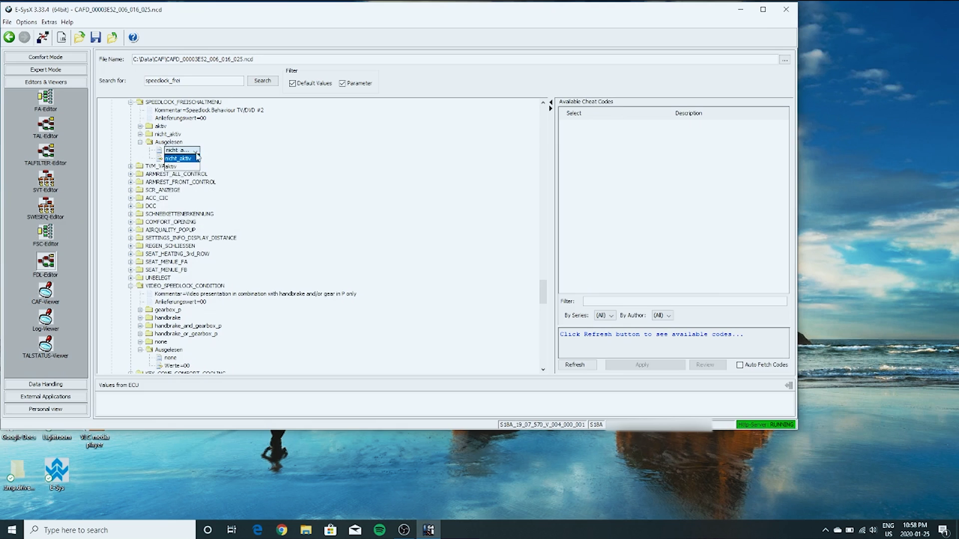
click(183, 168)
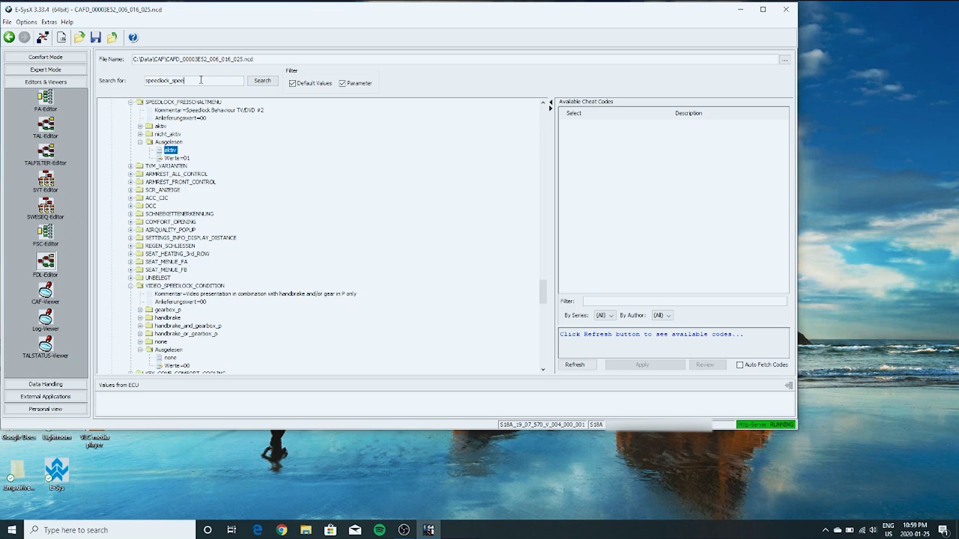
Search 'speedlock_speedvalue' and change SPEEDLOCK_SPEEDVALUE_MAX from 5_kmh to nicht_aktiv
text(lue)
key(Return)
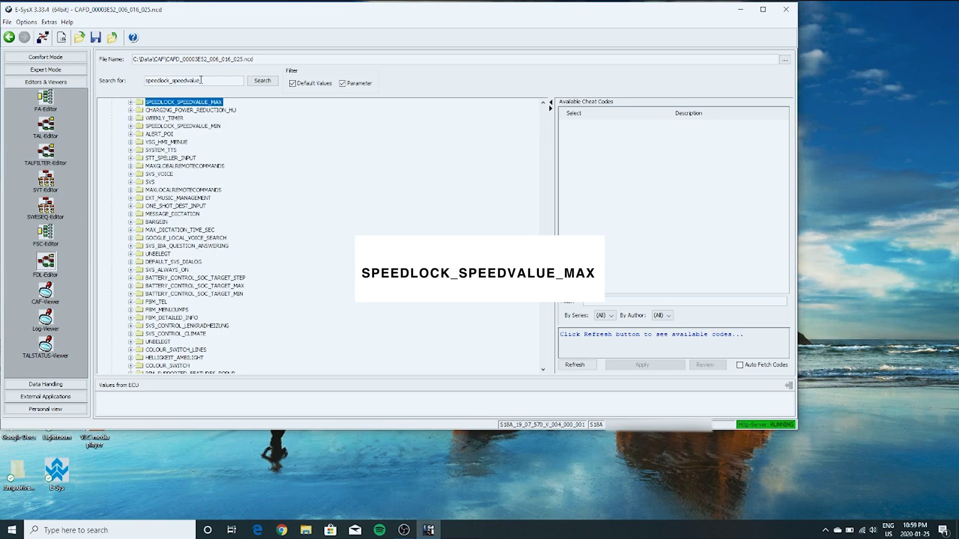
click(131, 102)
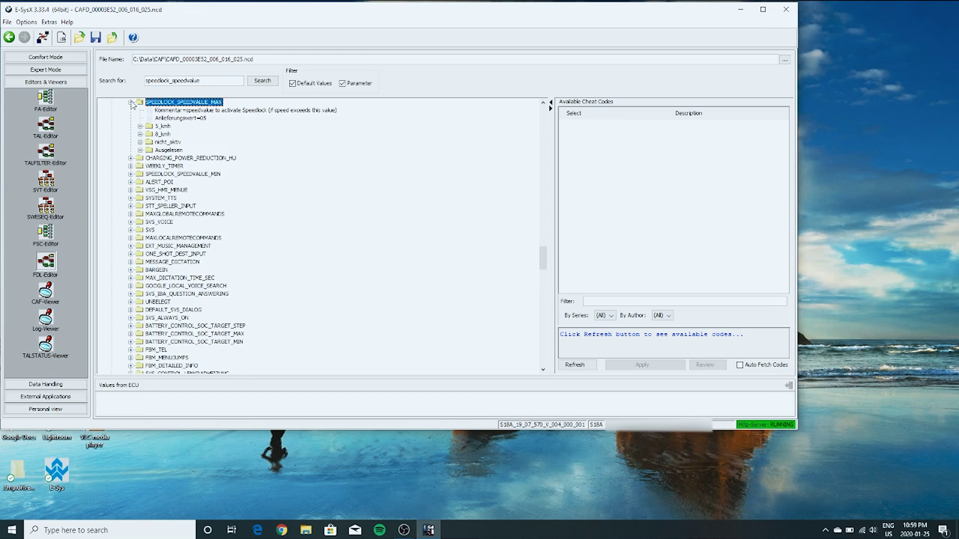
click(141, 150)
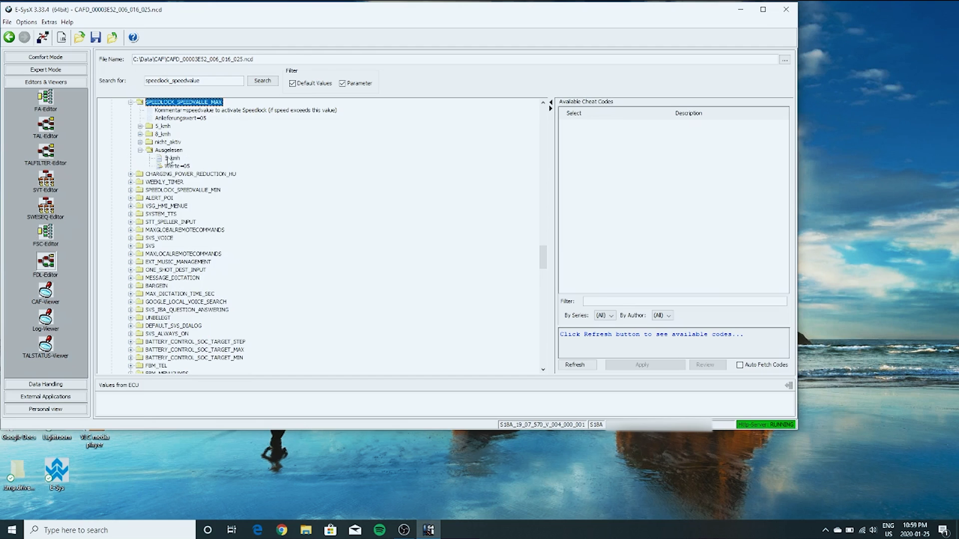
right_click(168, 159)
click(178, 165)
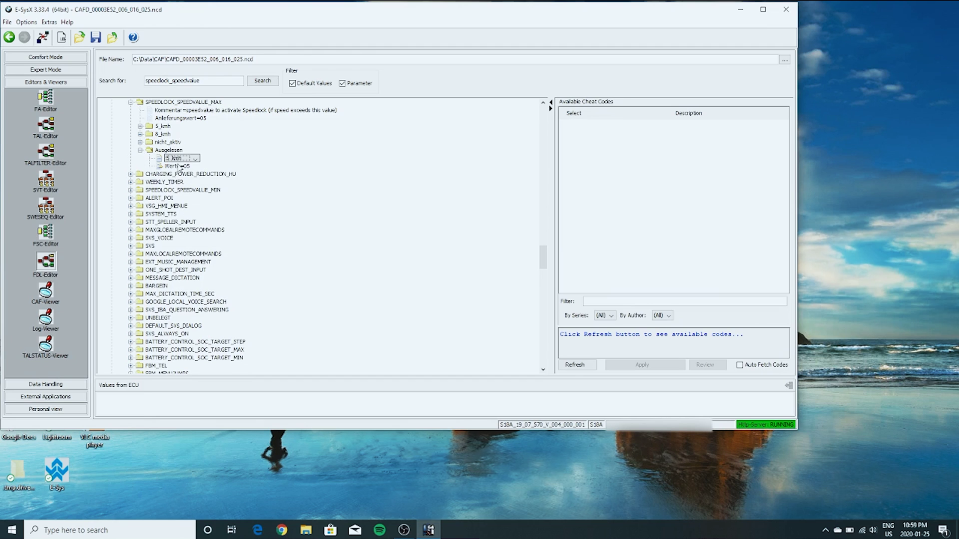
click(195, 159)
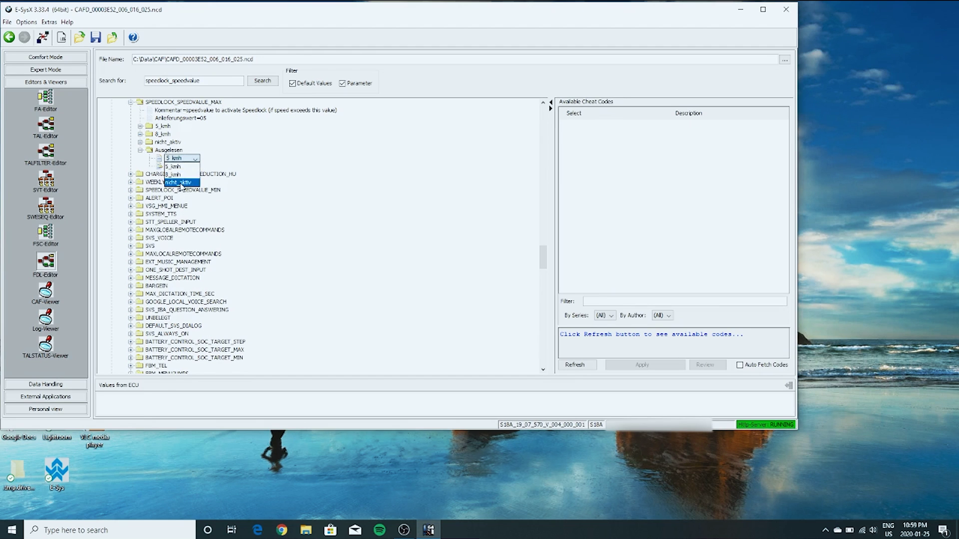
click(182, 183)
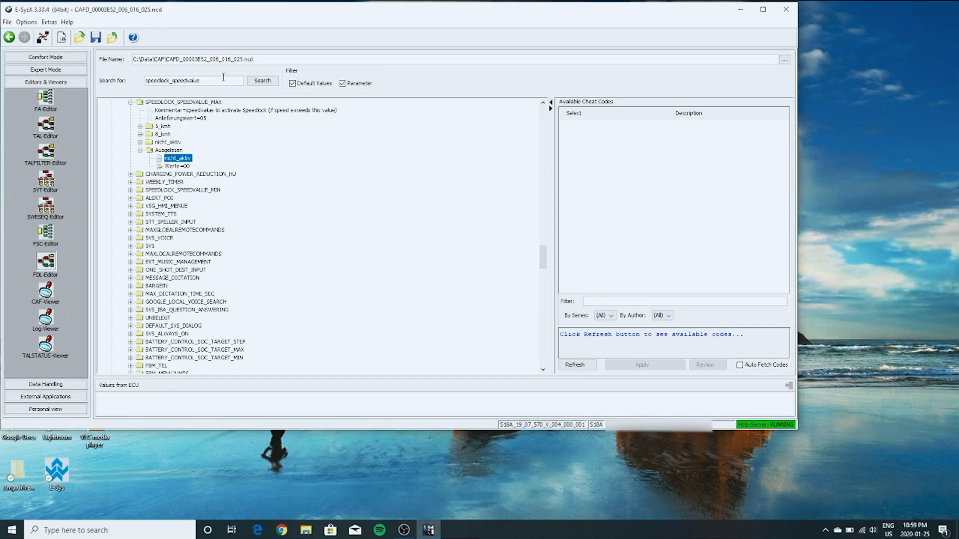
click(265, 82)
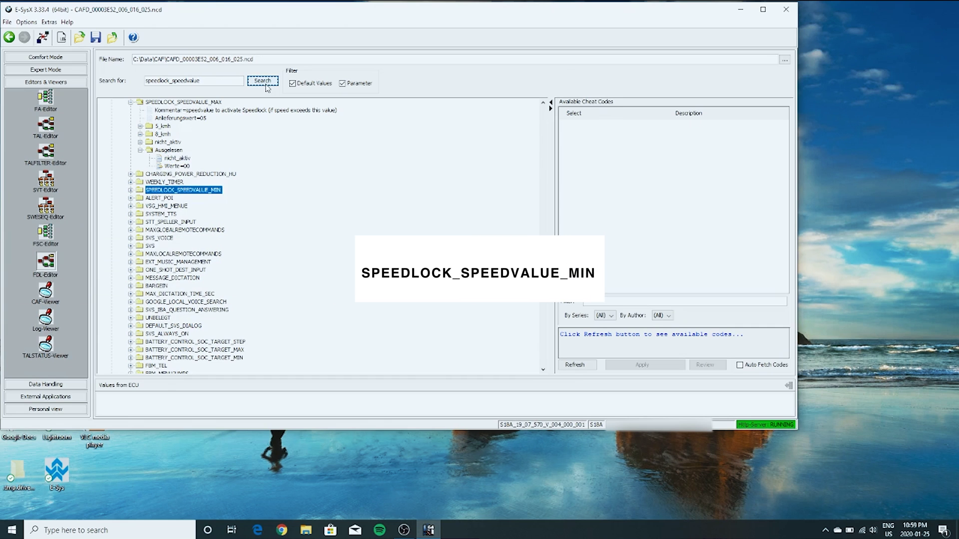
Change SPEEDLOCK_SPEEDVALUE_MIN's Ausgelesen value from 3_kmh to nicht_aktiv (Werte 00)
click(130, 190)
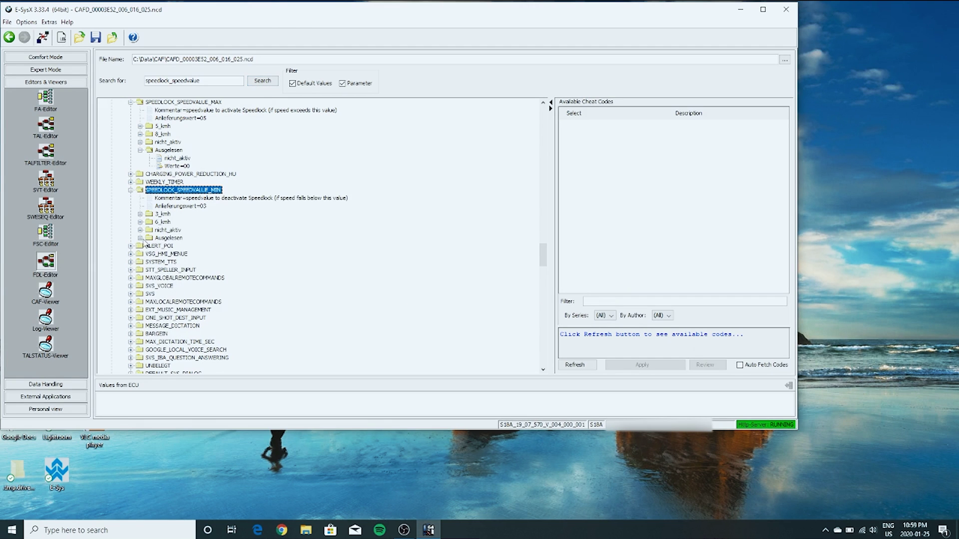
click(141, 239)
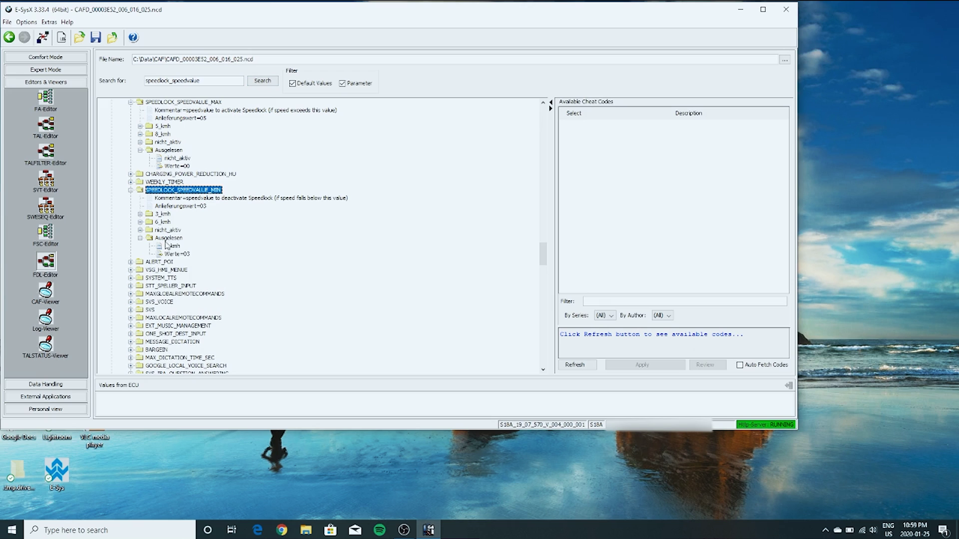
right_click(168, 249)
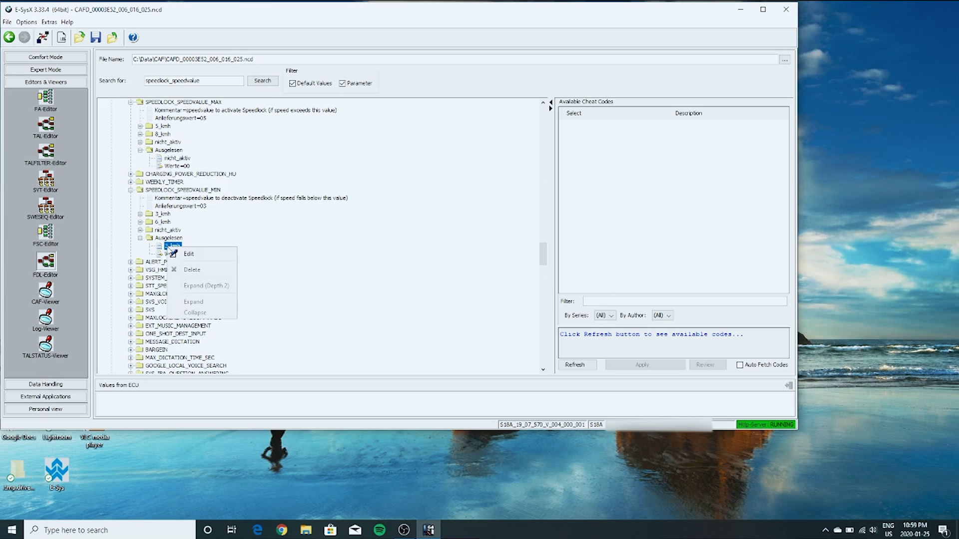
click(182, 255)
click(190, 249)
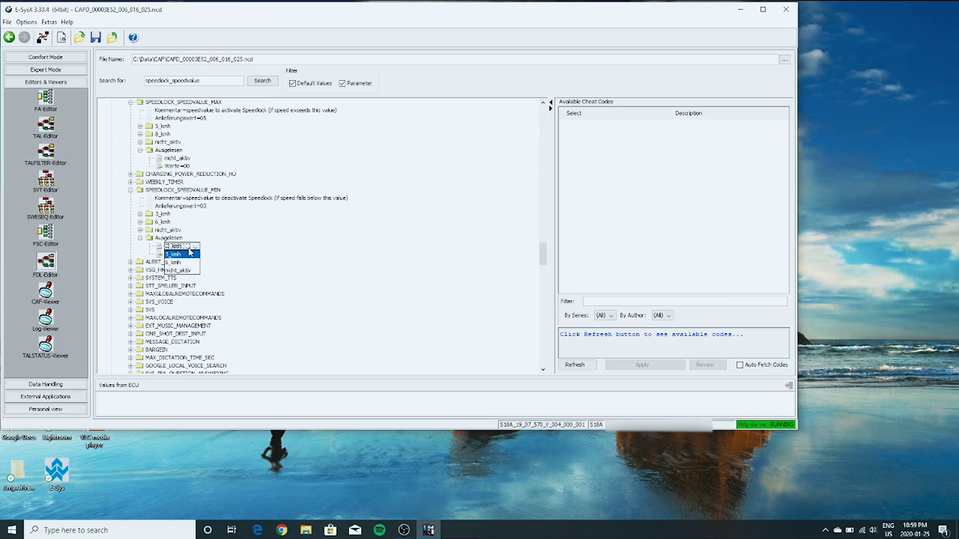
click(189, 270)
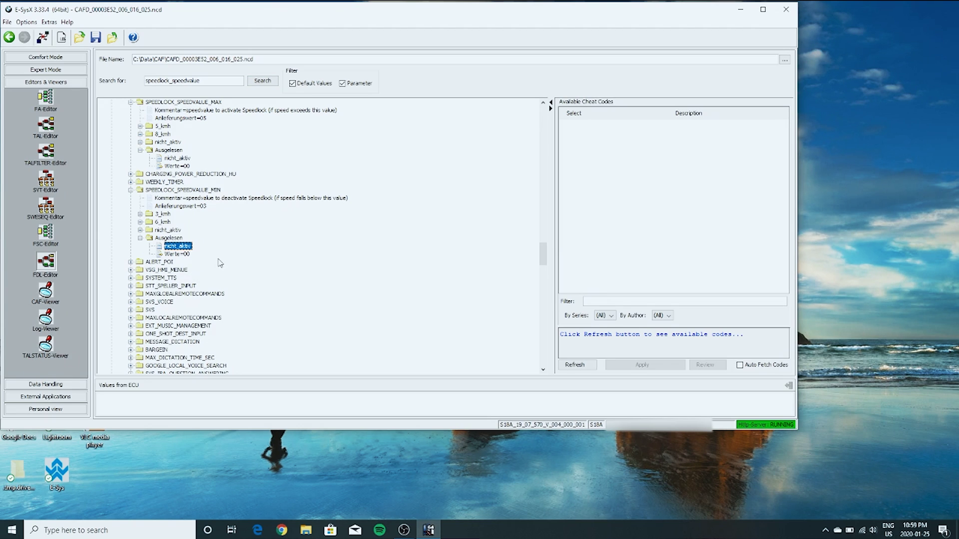
click(216, 103)
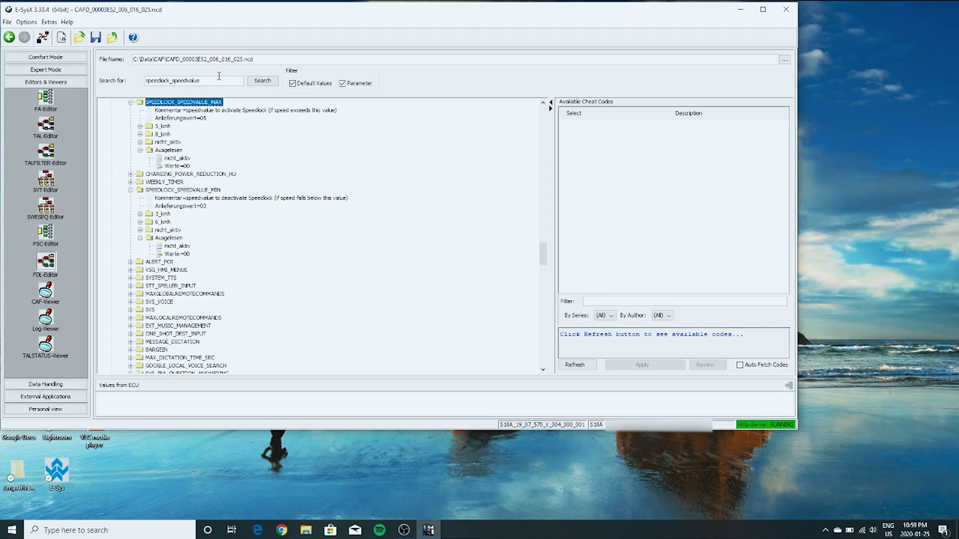
click(218, 78)
Search 'speedlock_x_kmh' and confirm SPEEDLOCK_X_KMH_MAX and SPEEDLOCK_X_KMH_MIN both read nicht_aktiv
key(BackSpace)
key(BackSpace)
key(BackSpace)
key(BackSpace)
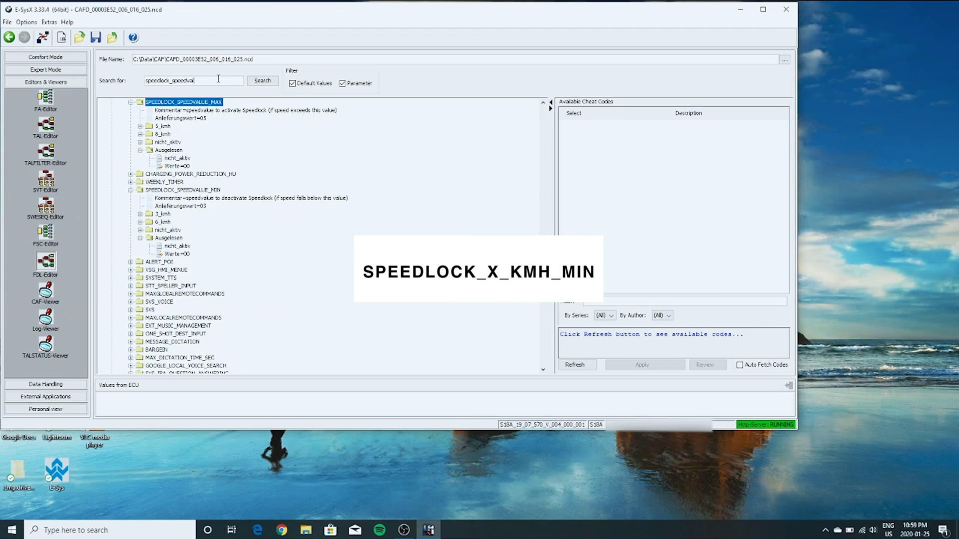
key(BackSpace)
key(BackSpace)
key(BackSpace)
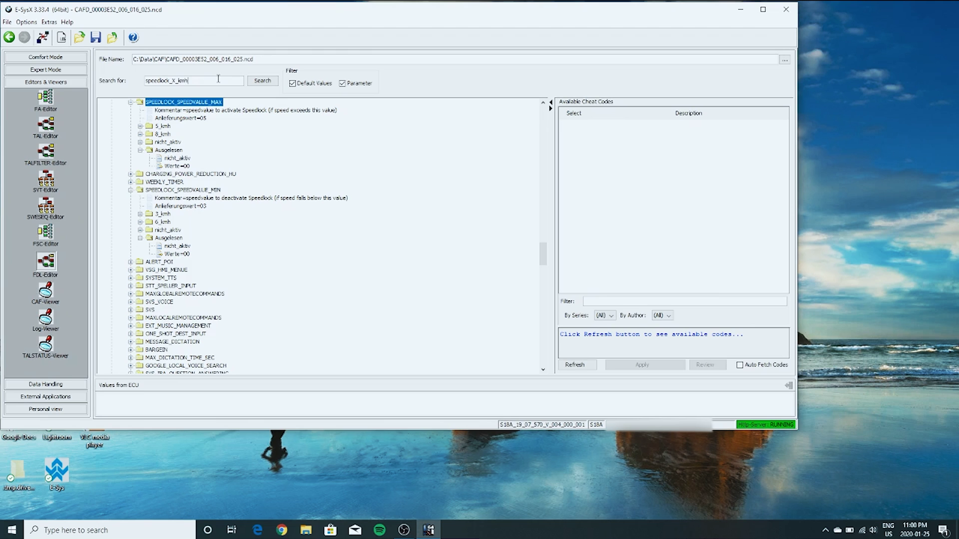
click(262, 82)
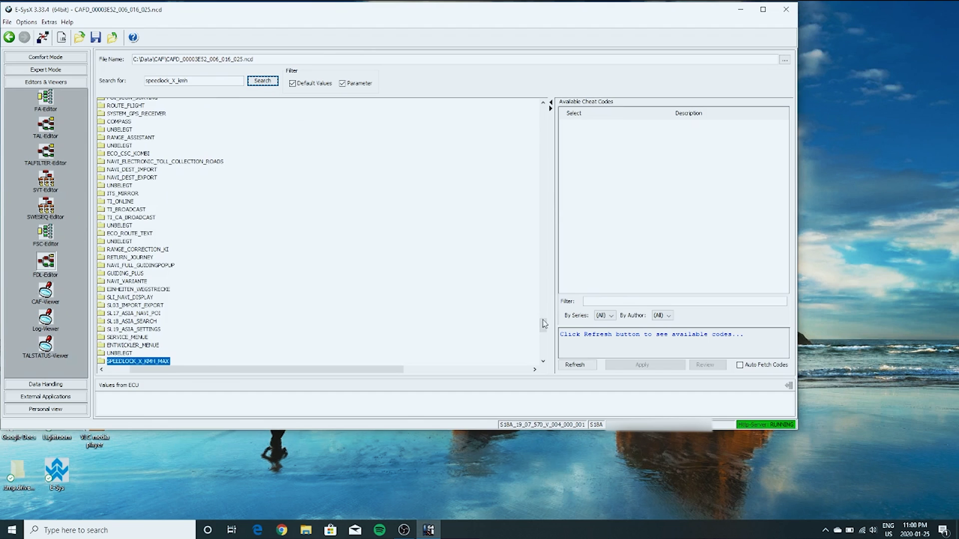
click(544, 322)
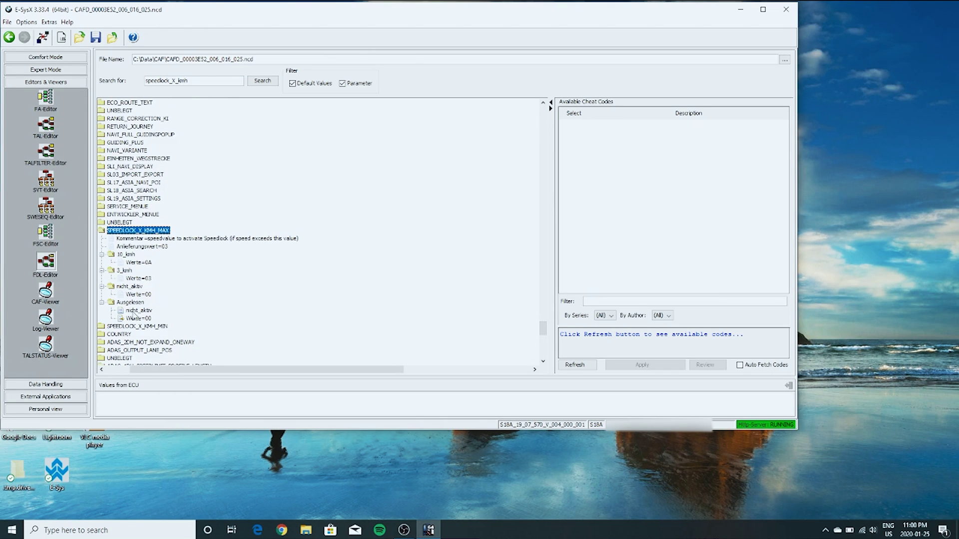
click(270, 82)
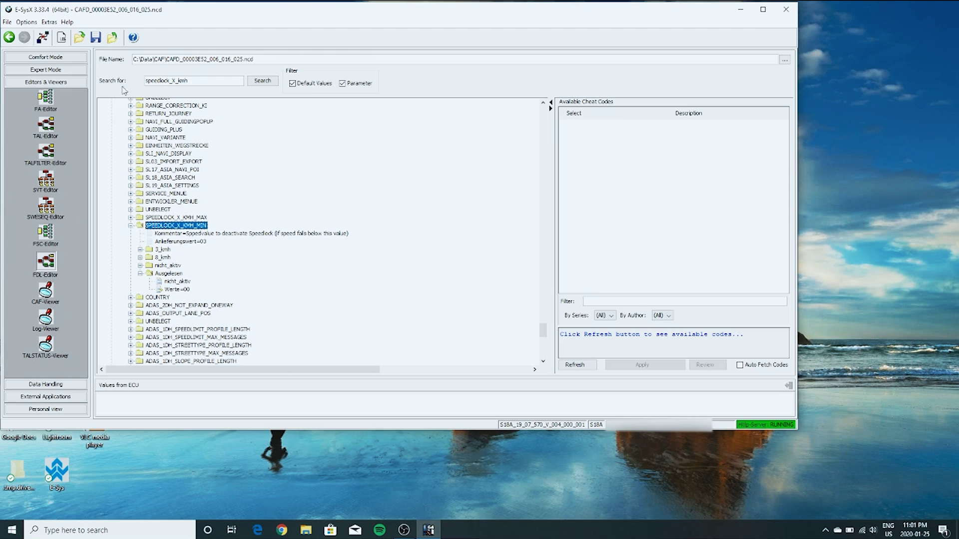
Save the edited HU_MGU CAFD and return to the Expert Mode coding screen
click(99, 42)
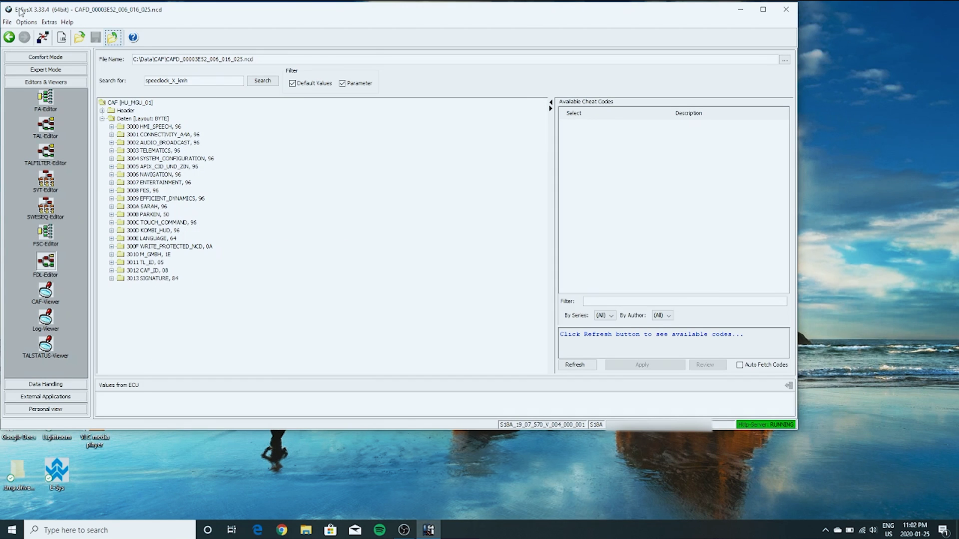
click(9, 37)
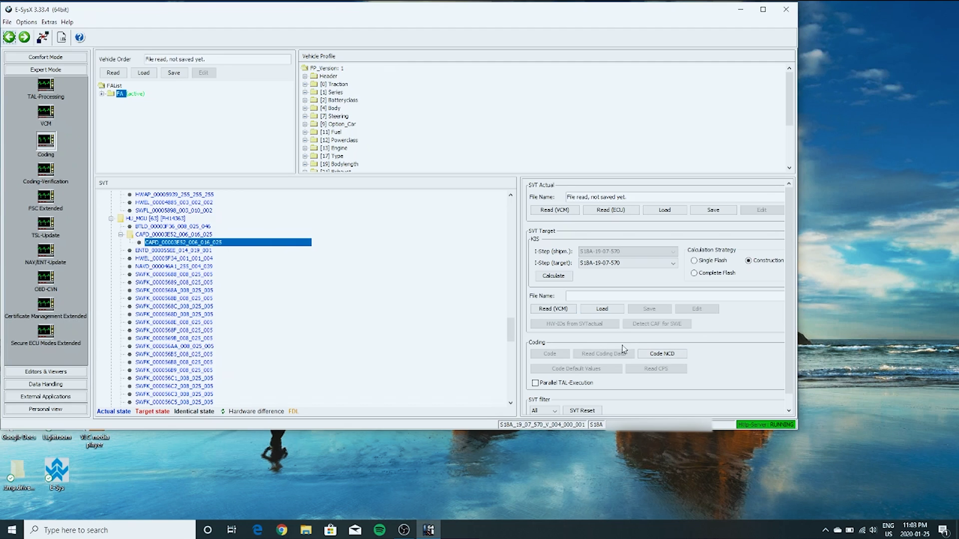
Code the NCD into HU_MGU, dismiss the 0-errors report, and disconnect from the vehicle
click(662, 355)
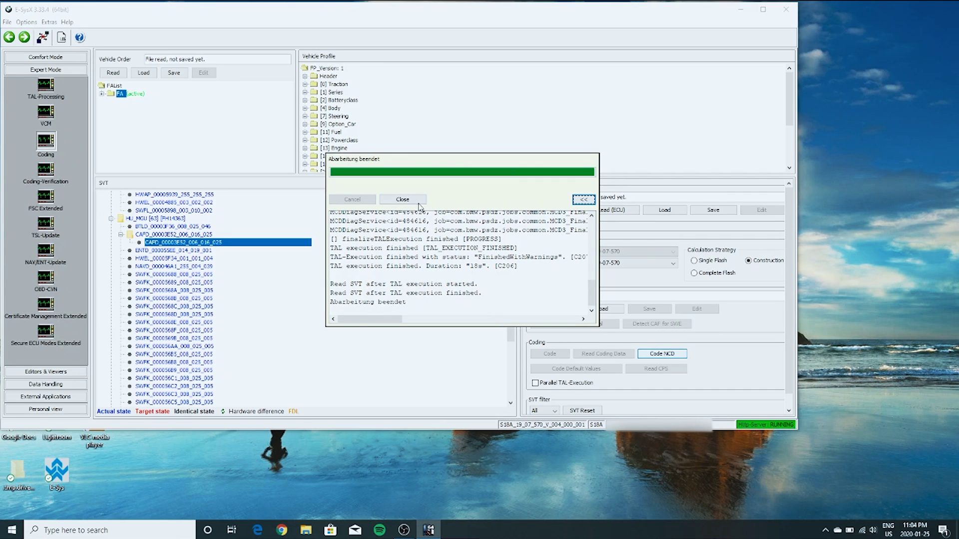
click(402, 200)
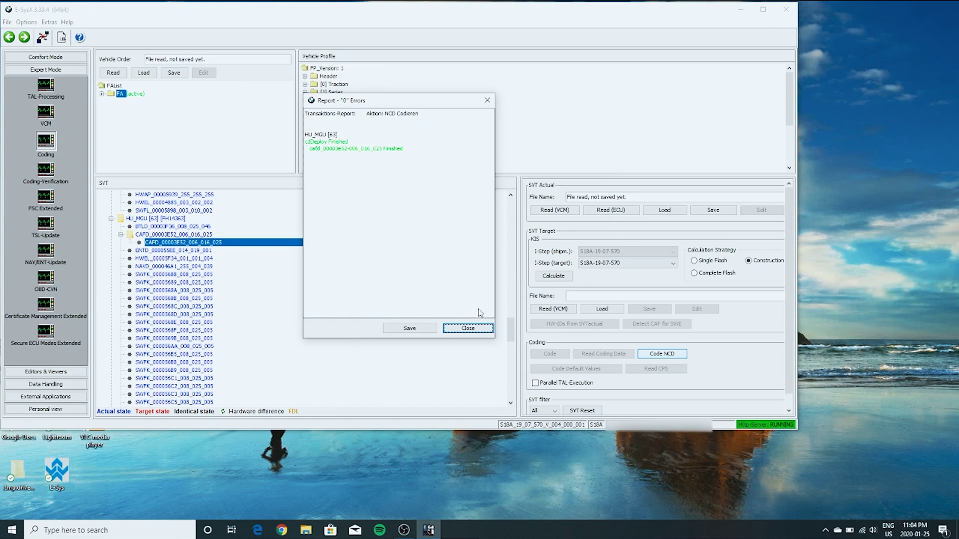
click(472, 328)
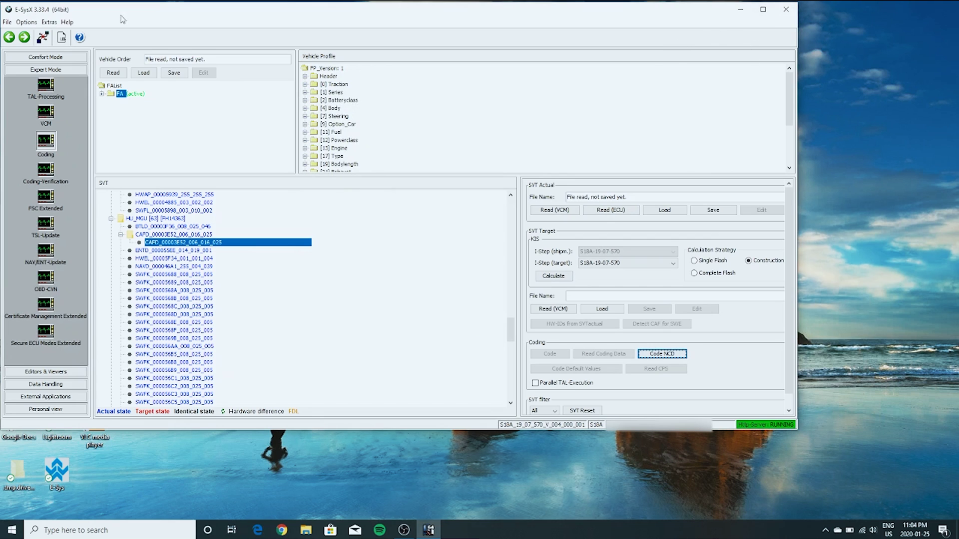
click(43, 37)
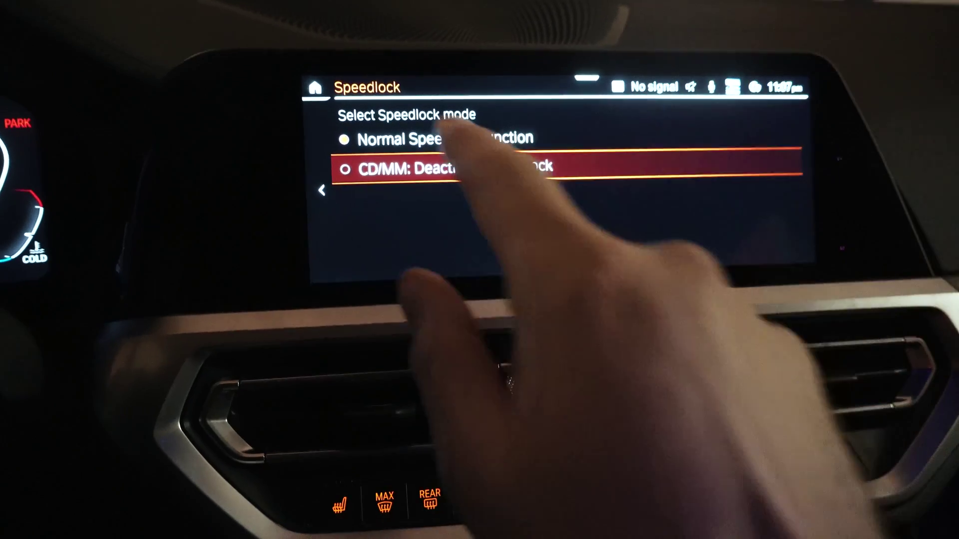
Set Speedlock to 'CD/MM: Deactivate Speedlock' and confirm with Yes
click(460, 150)
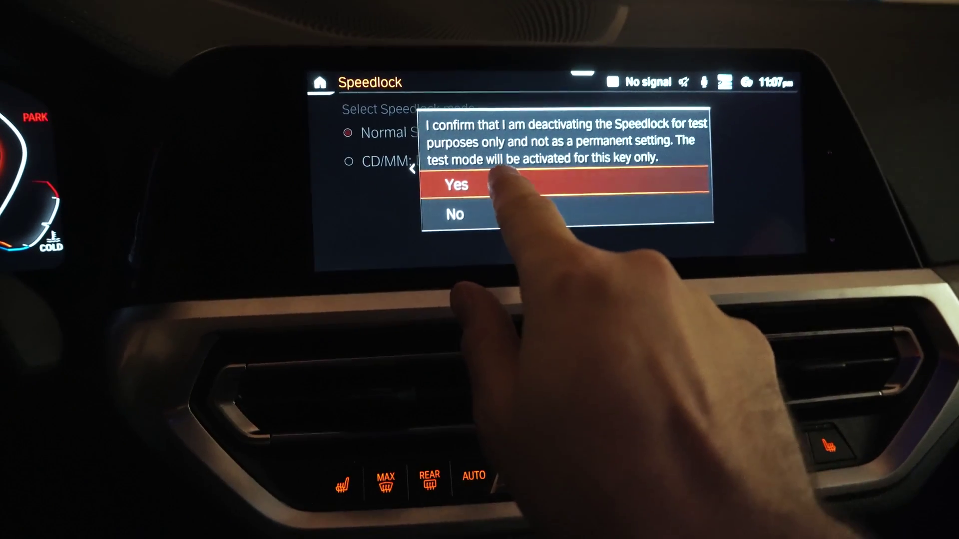
click(500, 172)
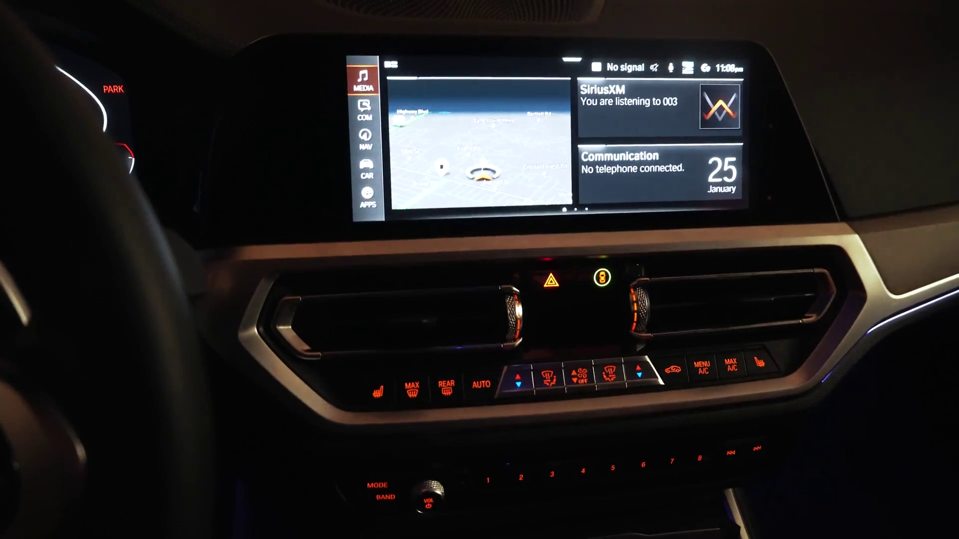
Start the video on the iDrive display by turning on audio output via the VOL knob
click(649, 108)
drag(649, 62, 649, 130)
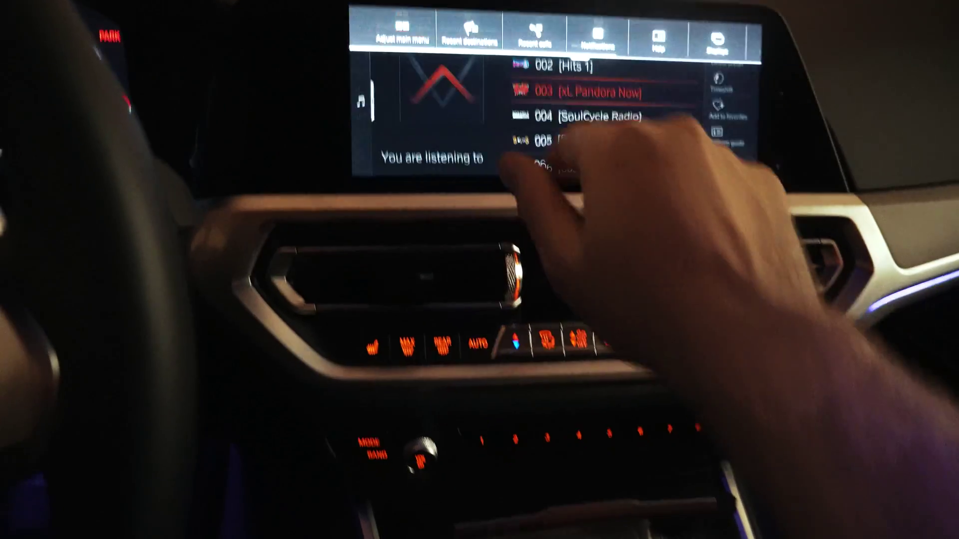
click(637, 9)
click(584, 205)
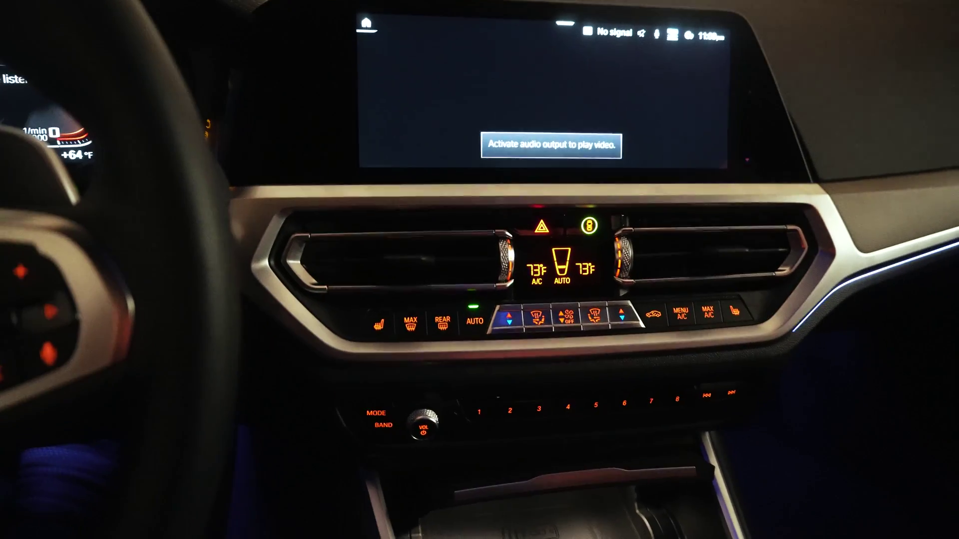
click(419, 440)
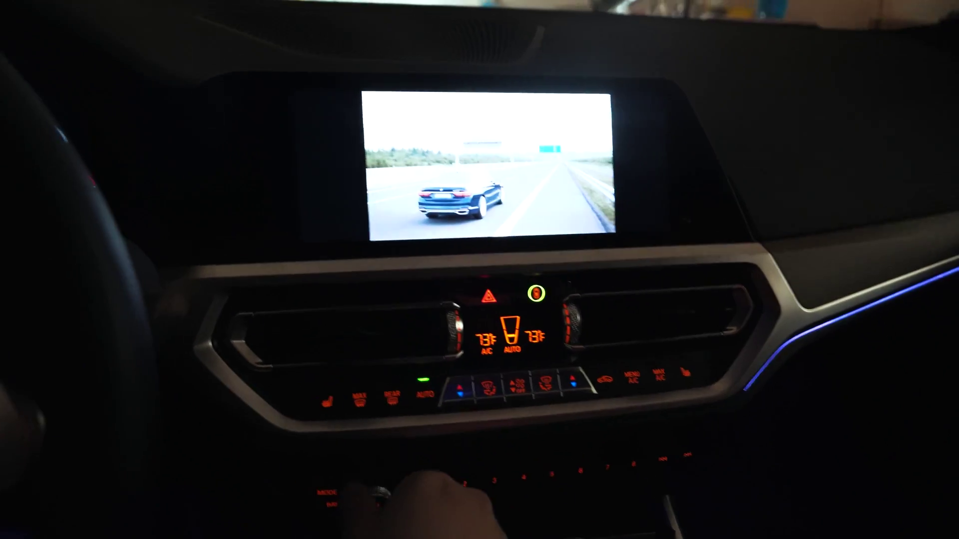